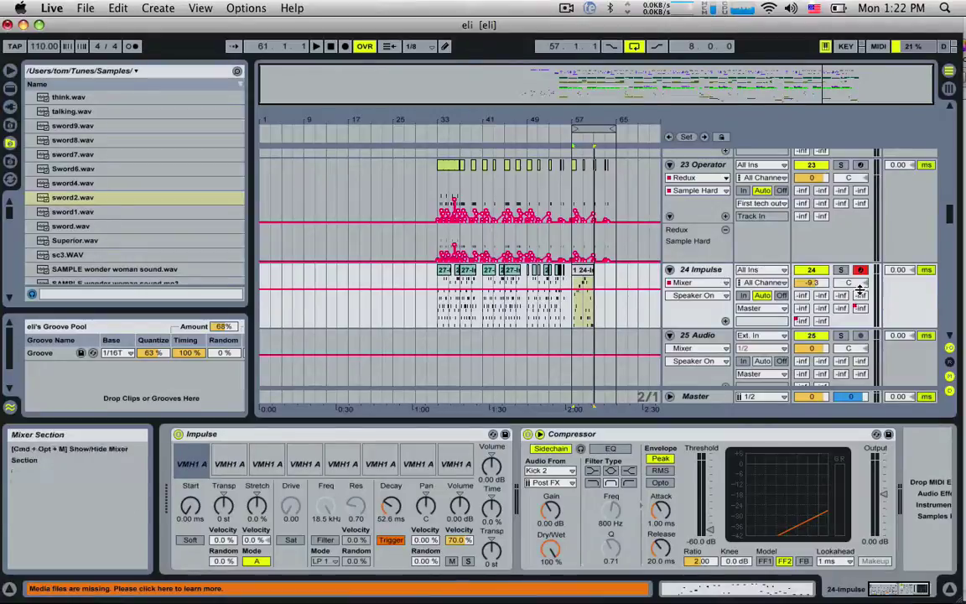
- Reset the 24 Impulse track's volume to 0 after lowering it, and return its panning to centre after a trial shift
mouse_move(812, 282)
mouse_down()
mouse_move(811, 323)
mouse_move(812, 277)
mouse_move(812, 301)
mouse_up()
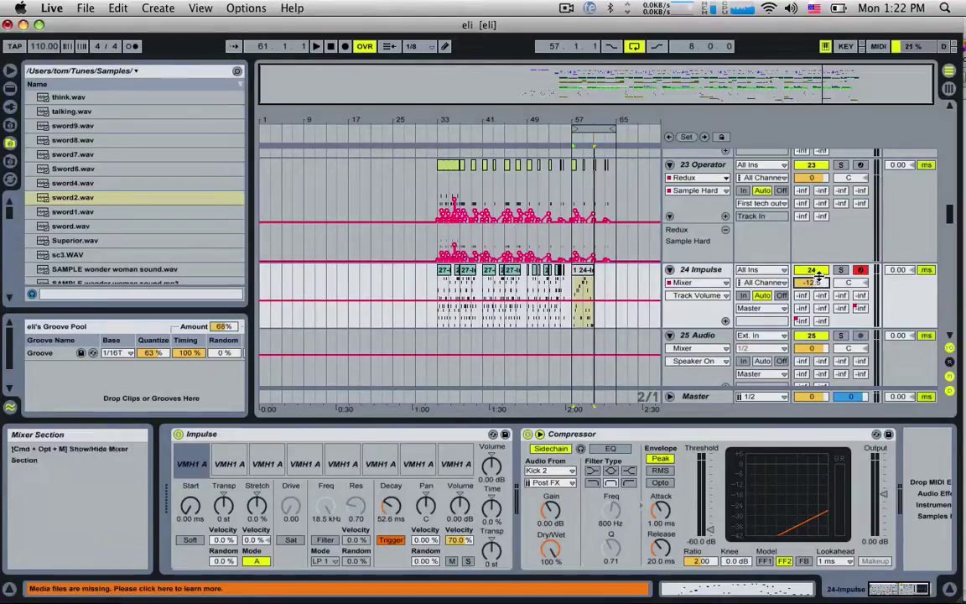
key(Delete)
click(846, 283)
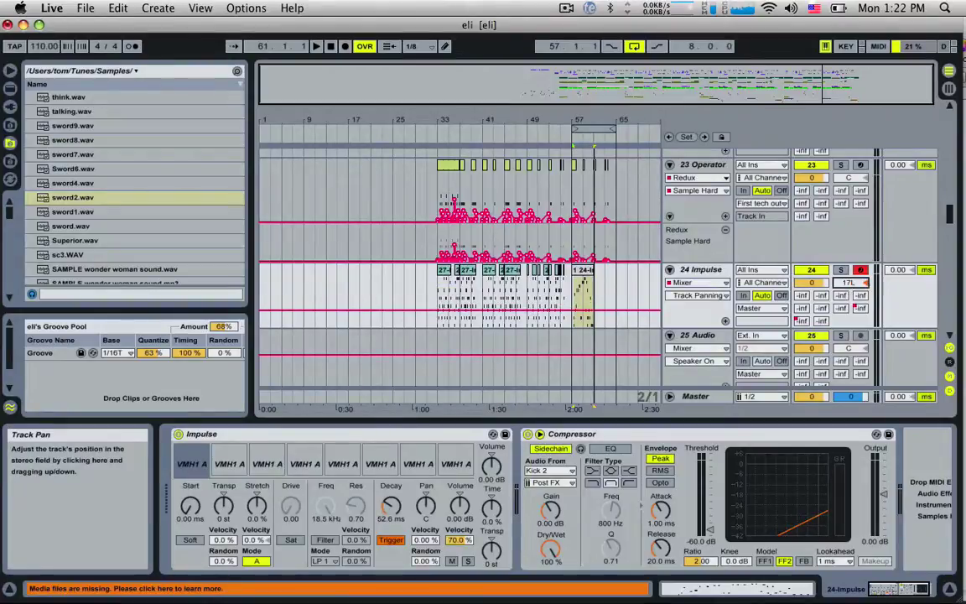
mouse_move(849, 282)
mouse_down()
mouse_move(848, 240)
mouse_move(855, 268)
mouse_move(847, 286)
mouse_up()
click(866, 284)
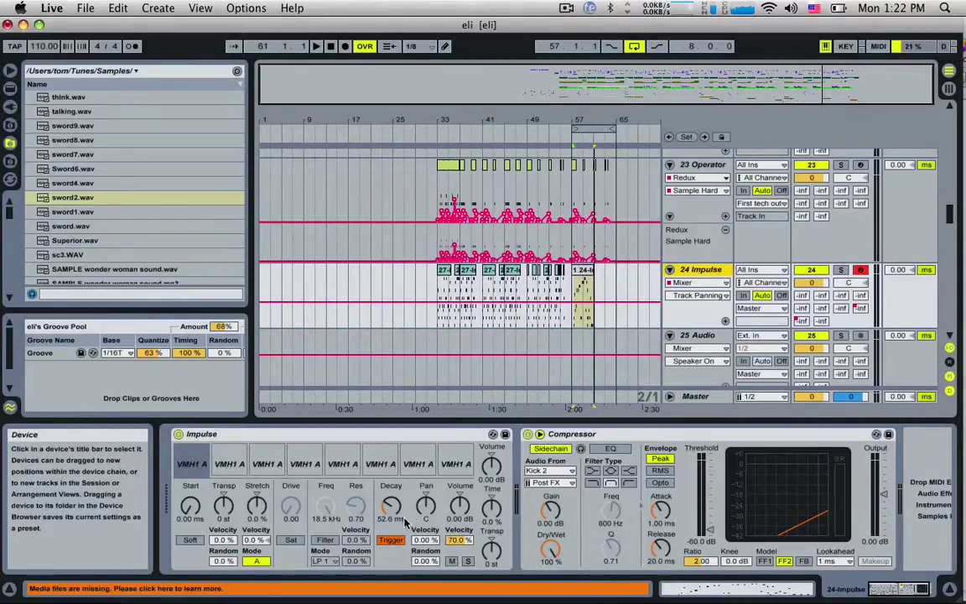
- Try panning Impulse's first sample slot to 13R, reset it to centre, and select the slot's volume and stretch controls
mouse_move(425, 507)
mouse_down()
mouse_move(426, 445)
mouse_move(425, 528)
mouse_move(425, 495)
mouse_up()
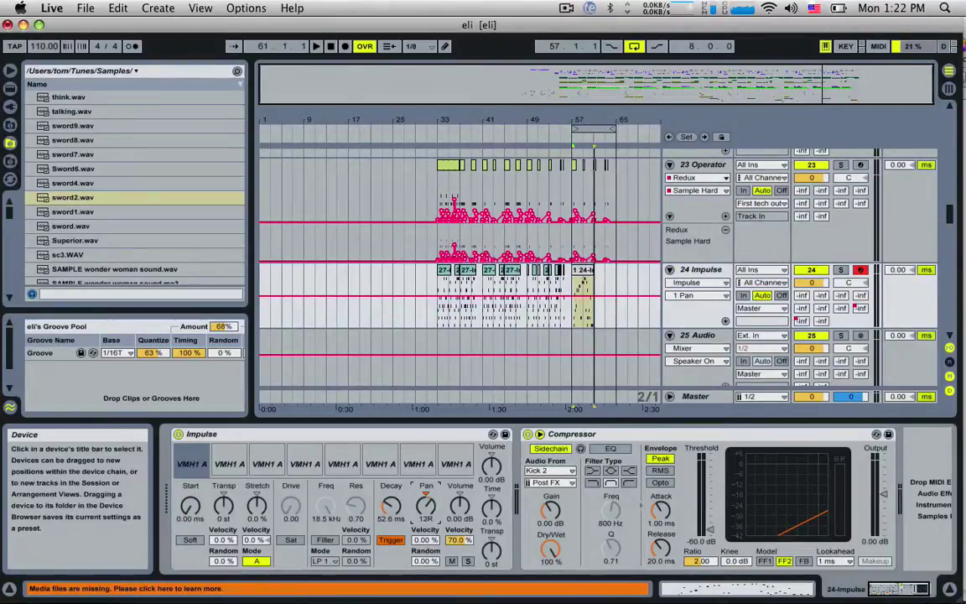
click(458, 506)
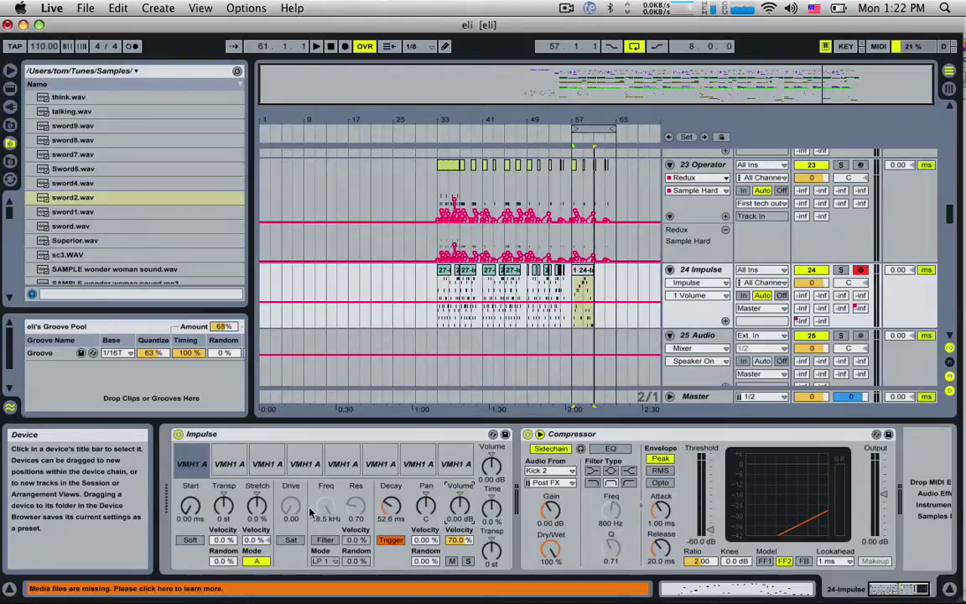
click(264, 511)
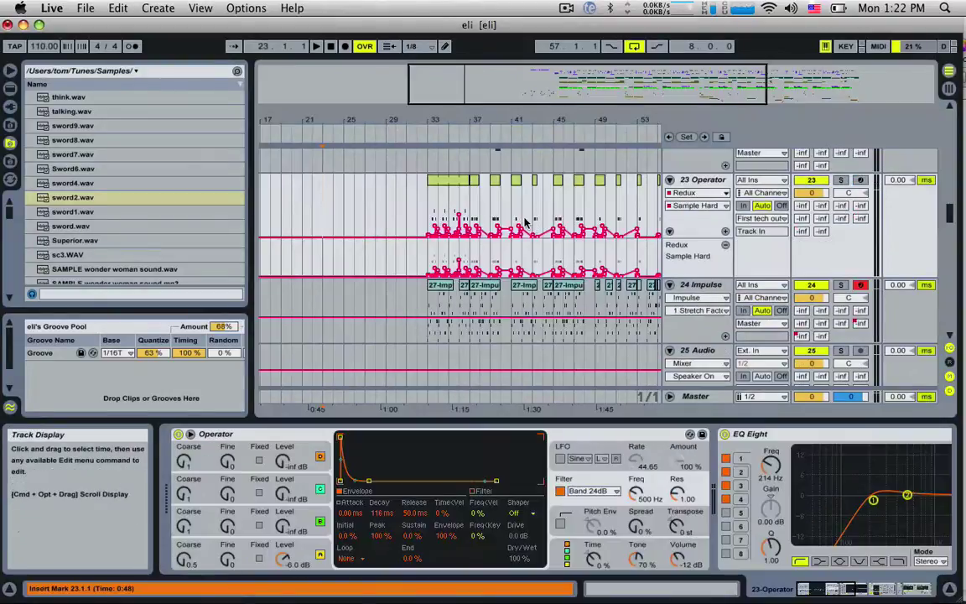
- Open the 23 Operator clip at bar 33, select all its notes, and transpose them up one octave and back
double_click(448, 182)
scroll(582, 469, up, 2)
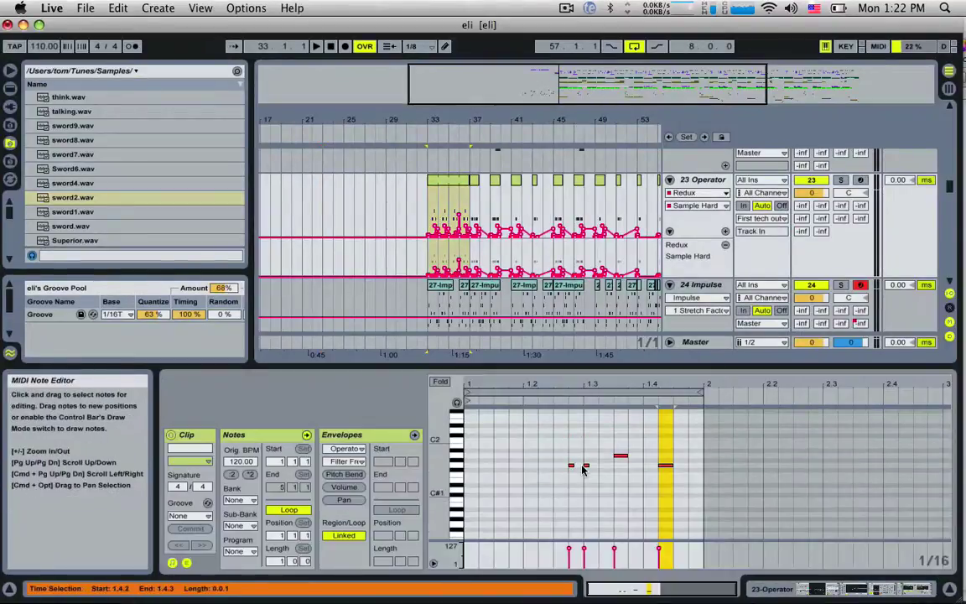
click(573, 455)
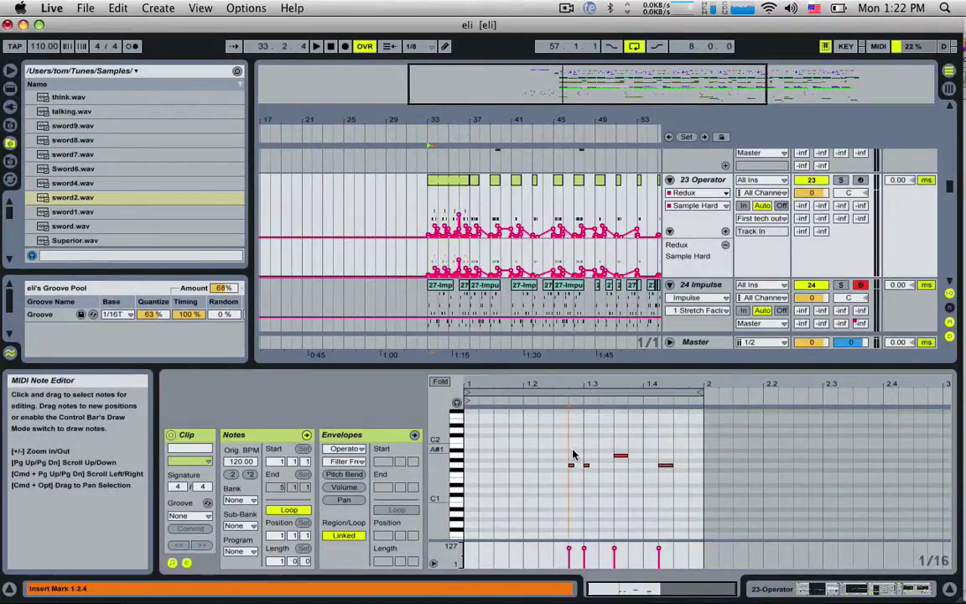
key(super+a)
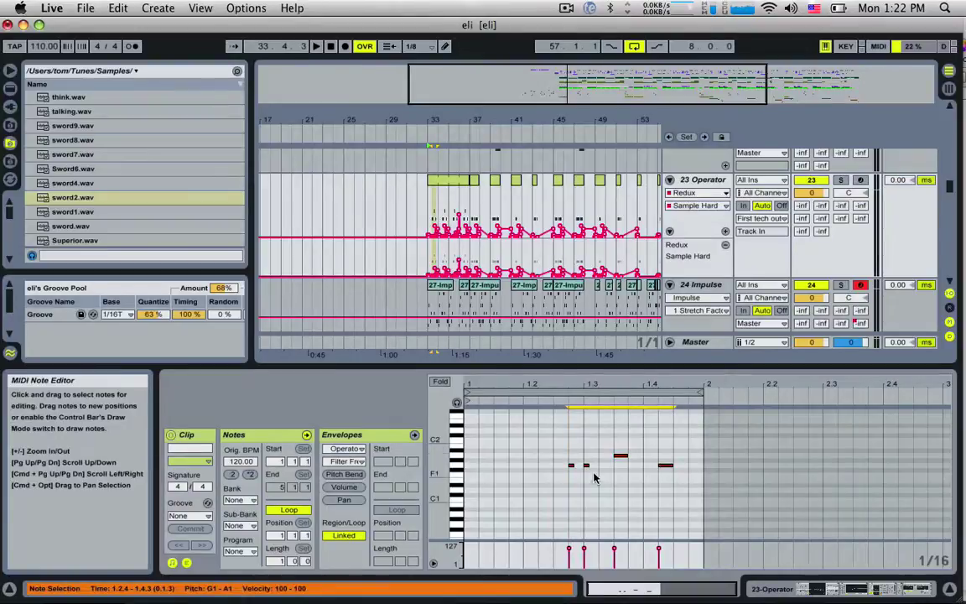
key(shift+Up)
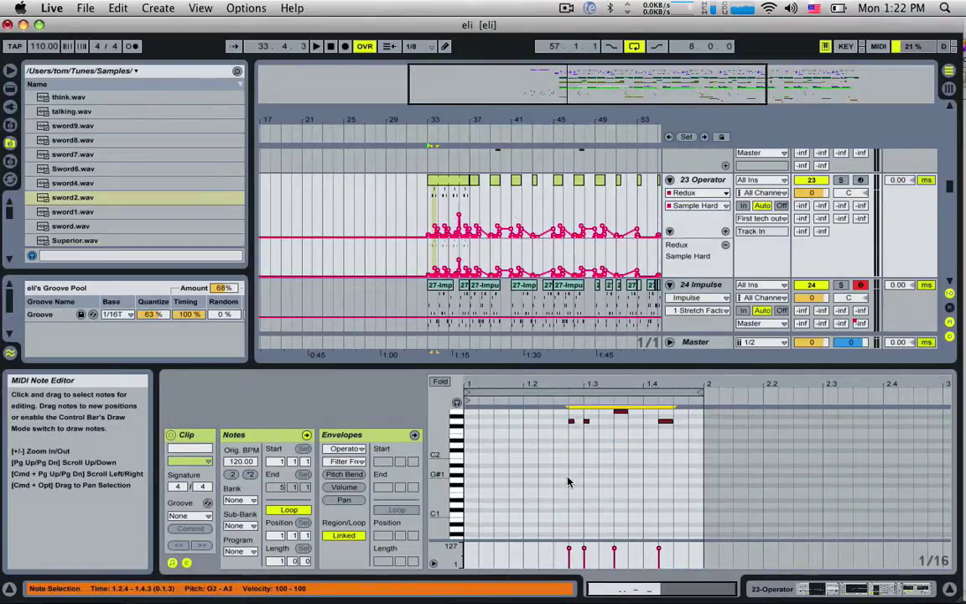
key(shift+Down)
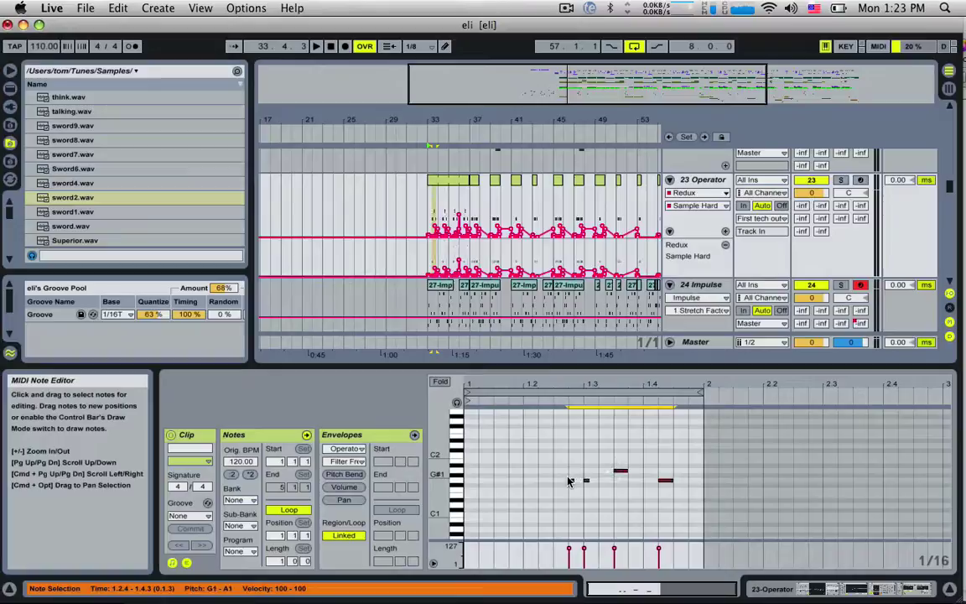
- Transpose the selected notes of the bar 33 clip up by several semitones and back down to their original pitches
key(Up)
key(Up)
key(Up)
key(Up)
key(Down)
key(Down)
key(Down)
key(Down)
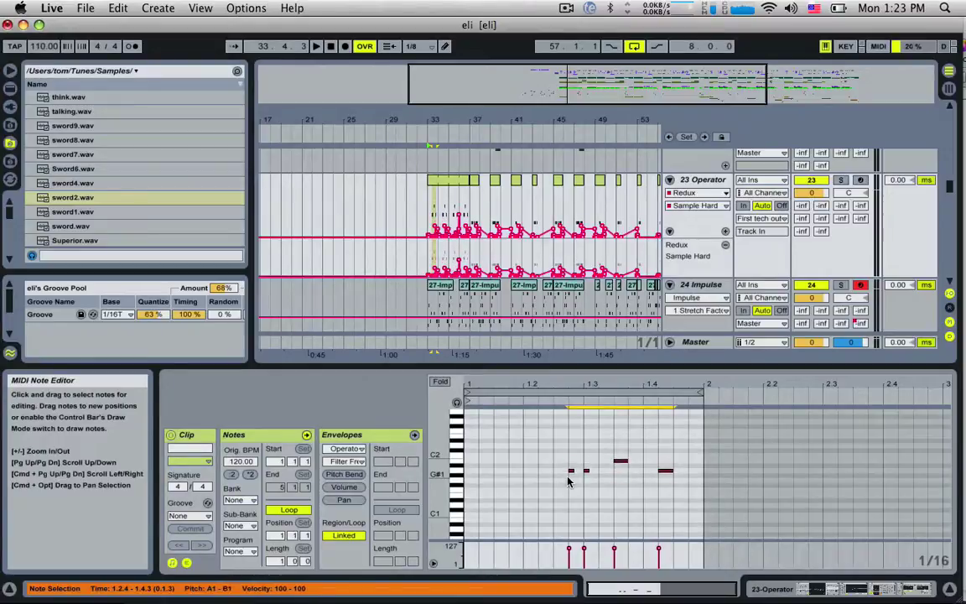
- Shift the selected notes by whole octaves above and below, and return them to G1 and A1
key(shift+Up)
key(shift+Down)
key(shift+Down)
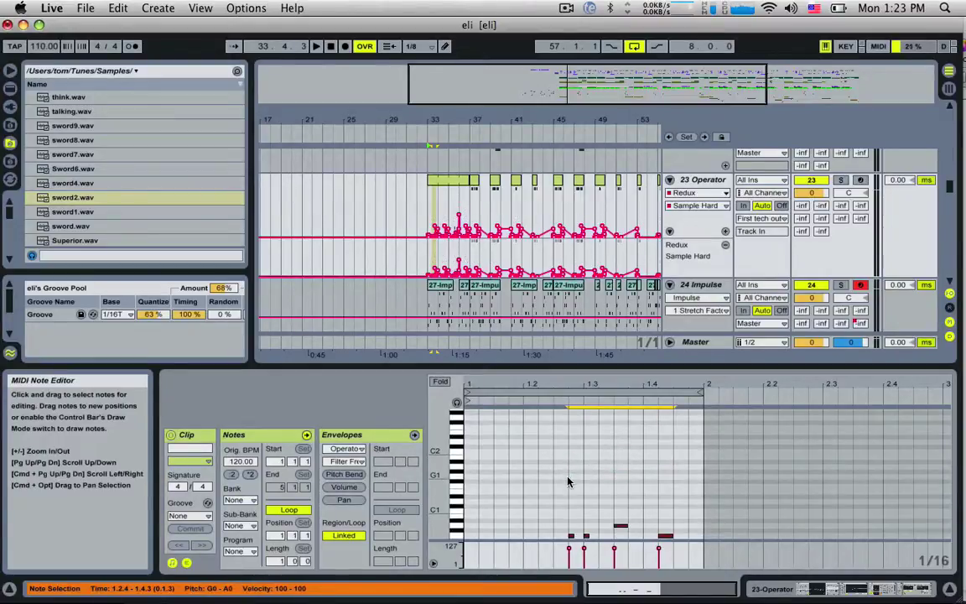
key(shift+Up)
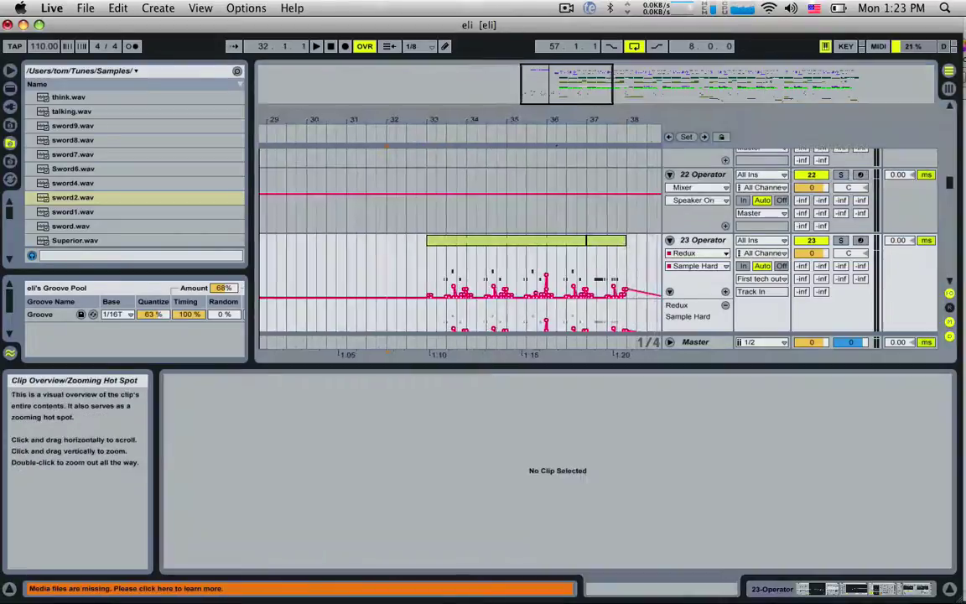
- Show 22 Operator's Track Volume envelope and draw a stepped automation curve from about bar 34 to bar 41 in Draw Mode
drag(548, 86, 573, 88)
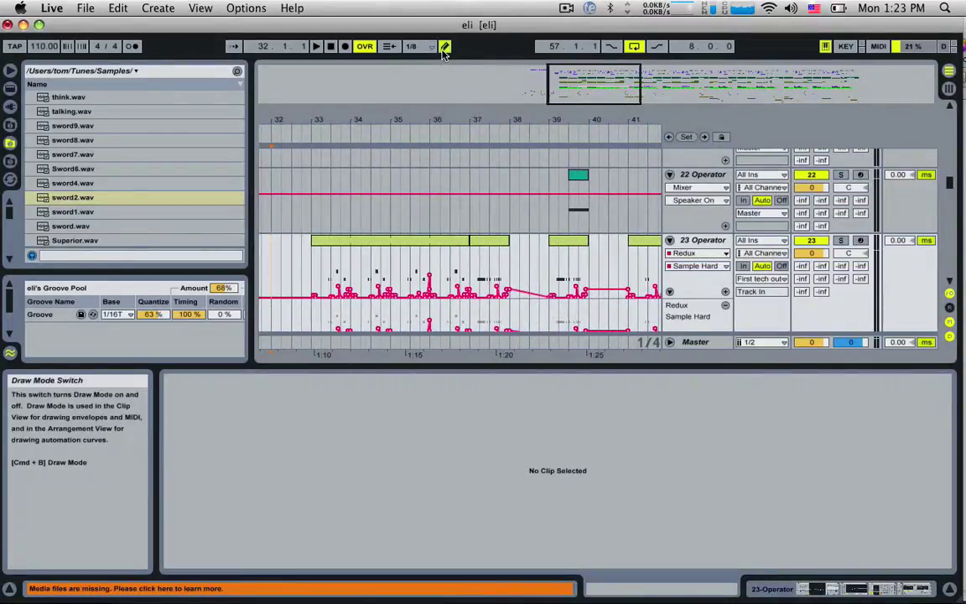
click(442, 185)
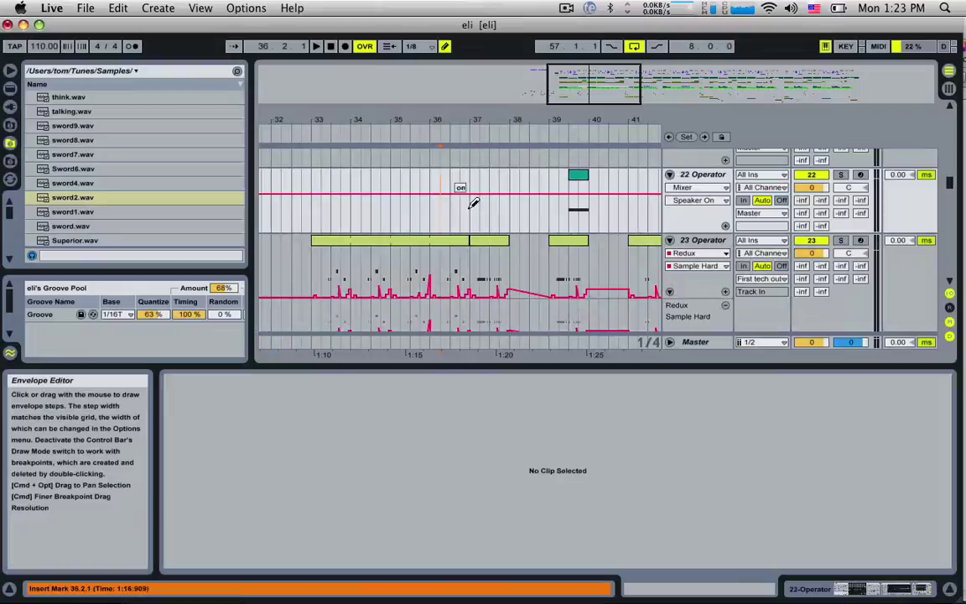
mouse_move(469, 208)
mouse_down()
mouse_move(482, 215)
mouse_move(480, 190)
mouse_up()
click(799, 188)
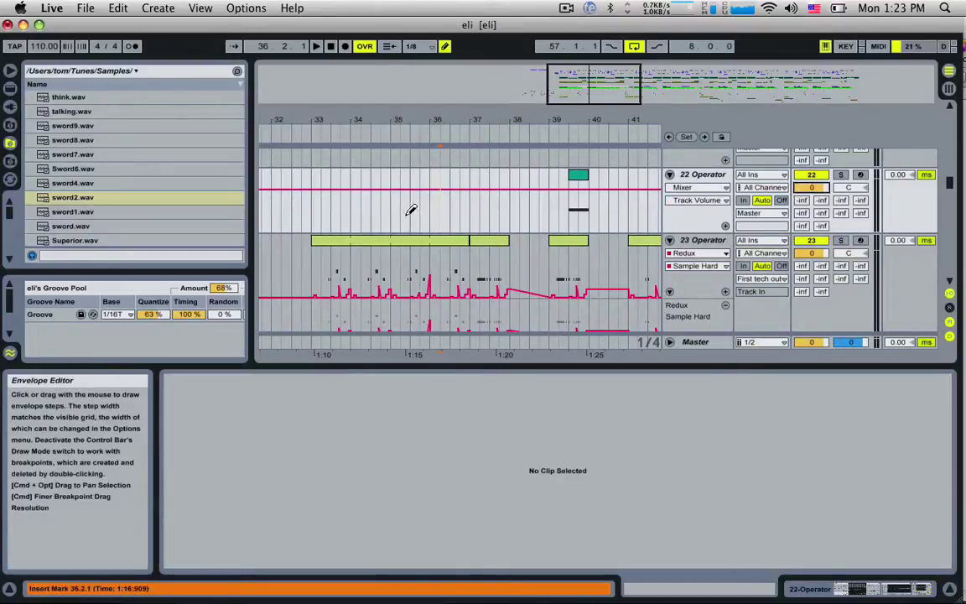
mouse_move(411, 210)
mouse_down()
mouse_move(431, 198)
mouse_move(505, 203)
mouse_up()
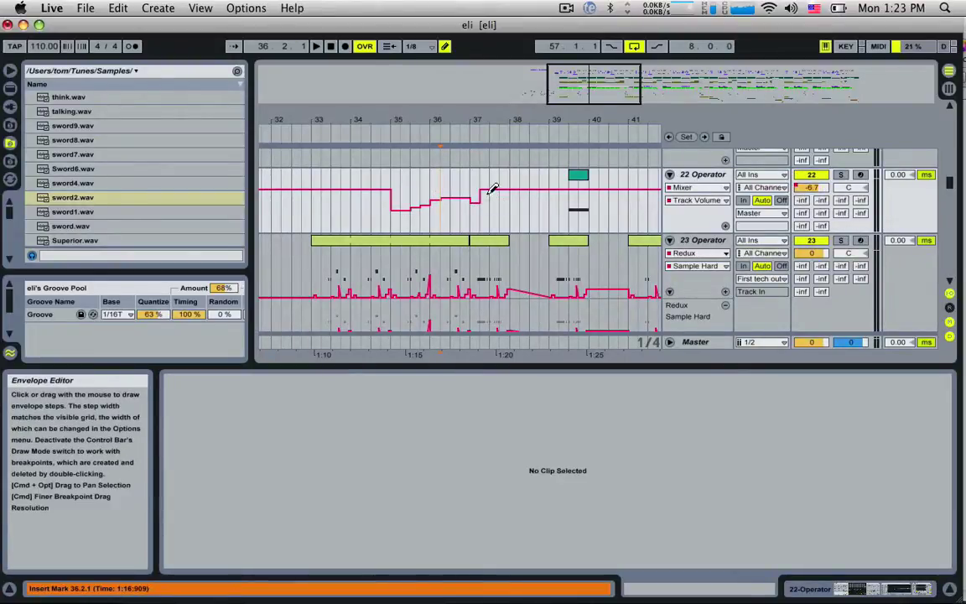
mouse_move(447, 189)
mouse_down()
mouse_move(491, 220)
mouse_move(574, 192)
mouse_move(634, 206)
mouse_up()
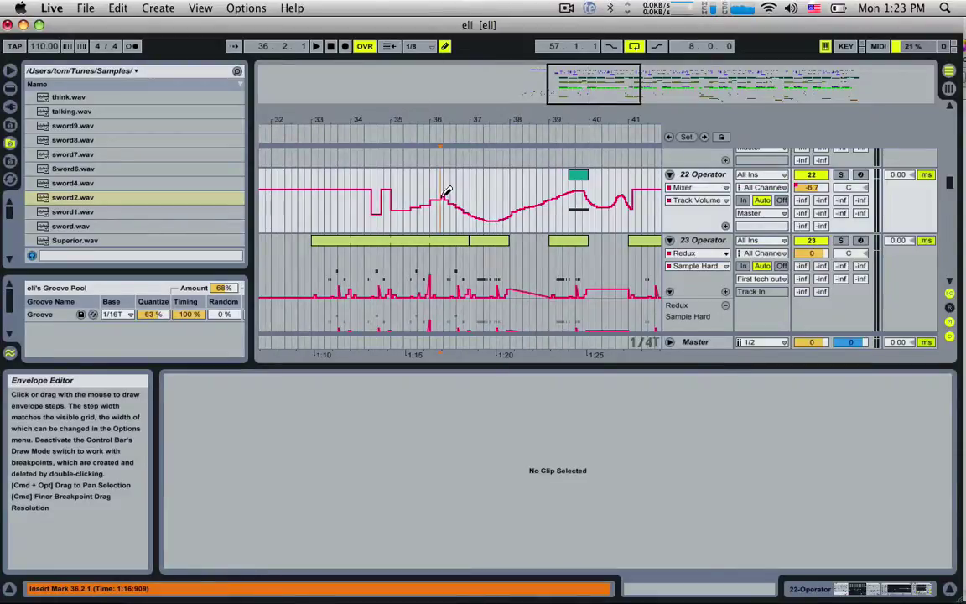
- Turn off the triplet grid and snapping, move the 22 Operator clip earlier to about 39.1.2, and restore the 1/4 grid
key(super+3)
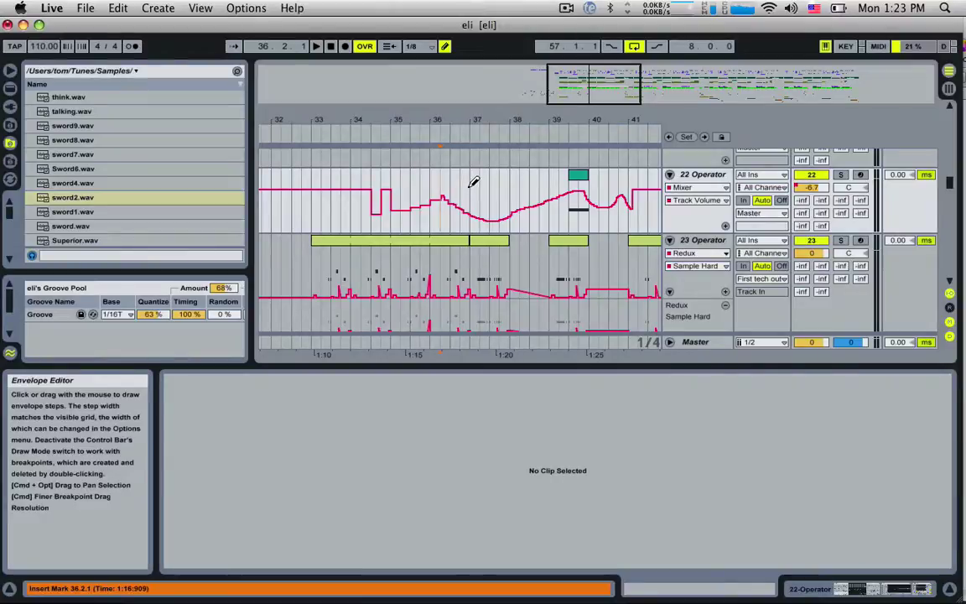
key(super+4)
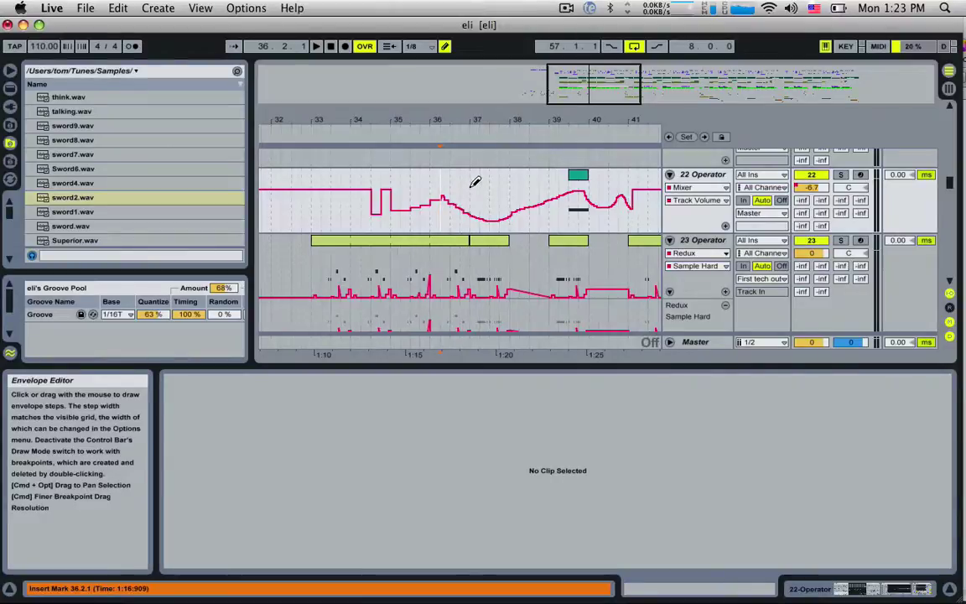
click(571, 176)
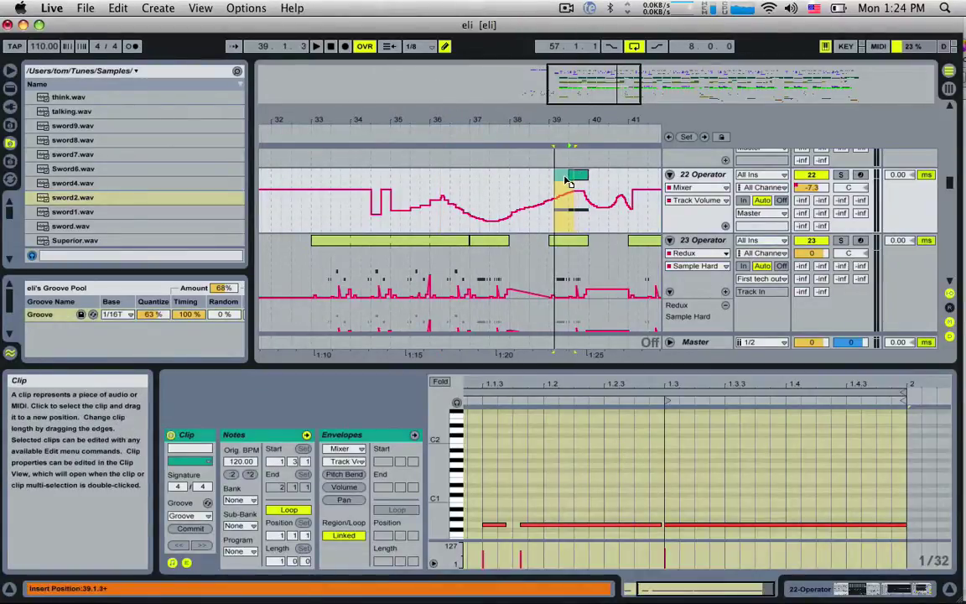
drag(570, 179, 562, 179)
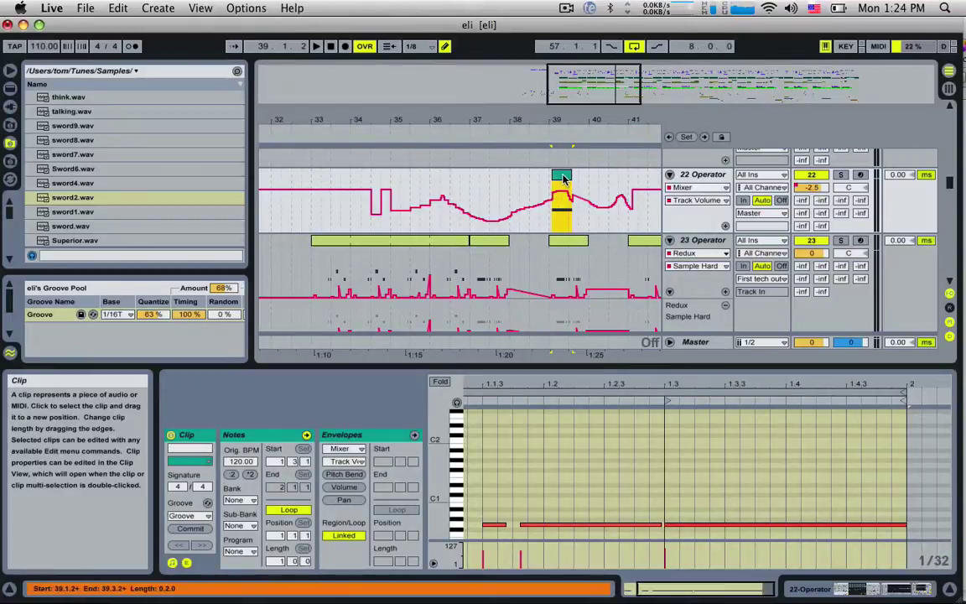
key(super+4)
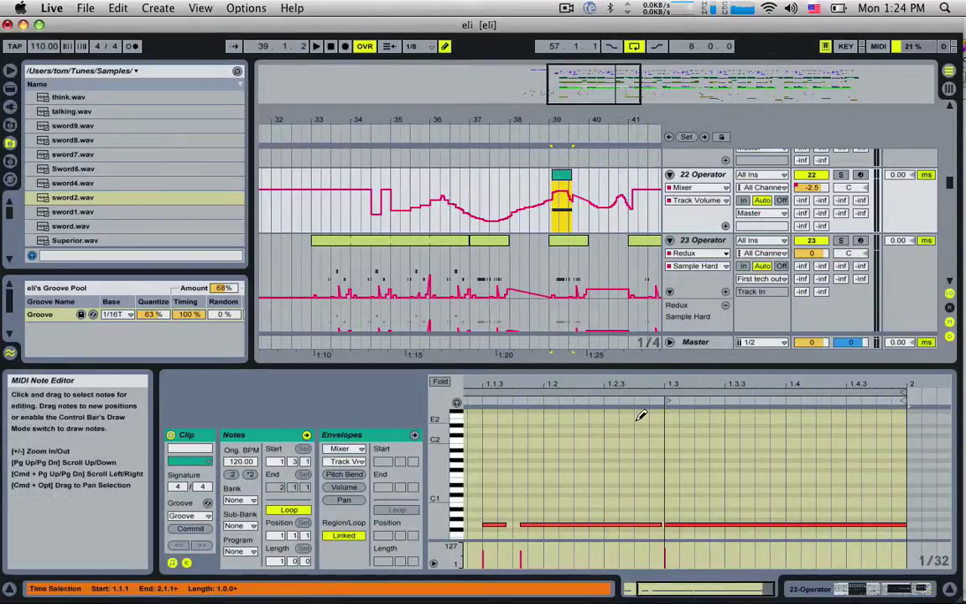
- Open the 23 Operator clip at bar 37 for note editing with Draw Mode turned off
click(486, 239)
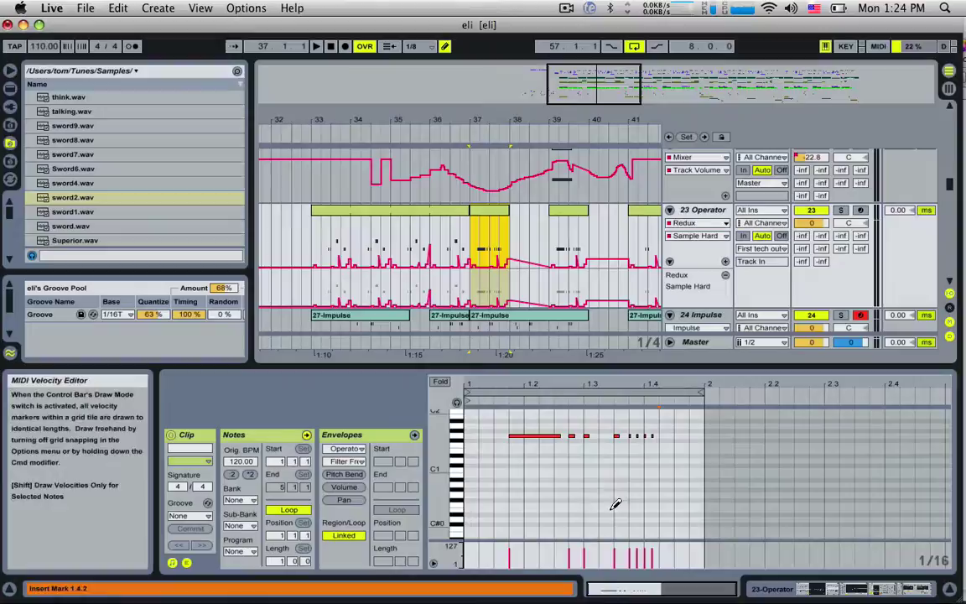
scroll(582, 449, up, 1)
click(446, 47)
click(446, 47)
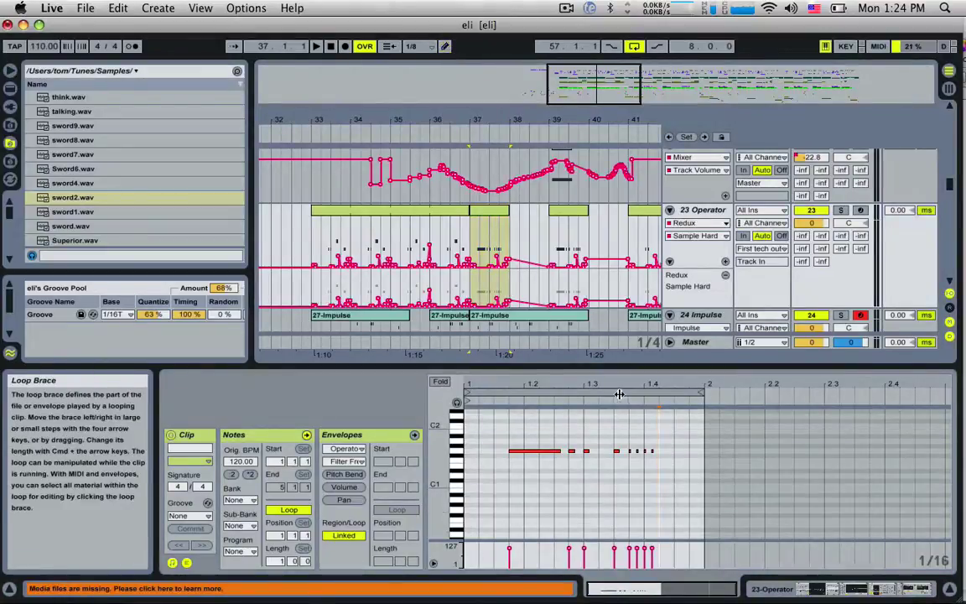
- Select the notes at 1.2.4 and 1.3.3 plus the last two notes, try semitone shifts, and transpose them down one octave to G0
click(571, 451)
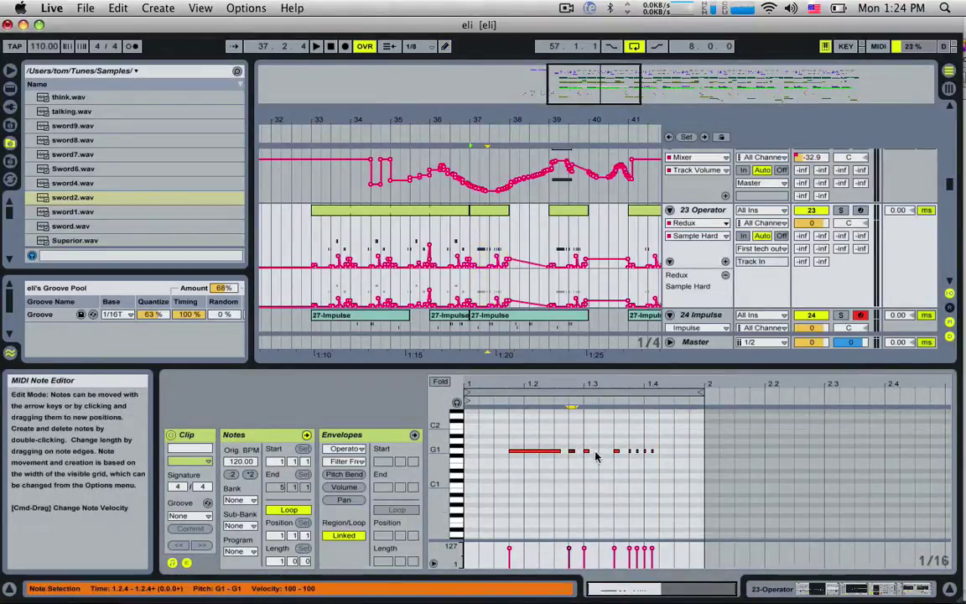
shift+click(616, 452)
drag(619, 454, 661, 470)
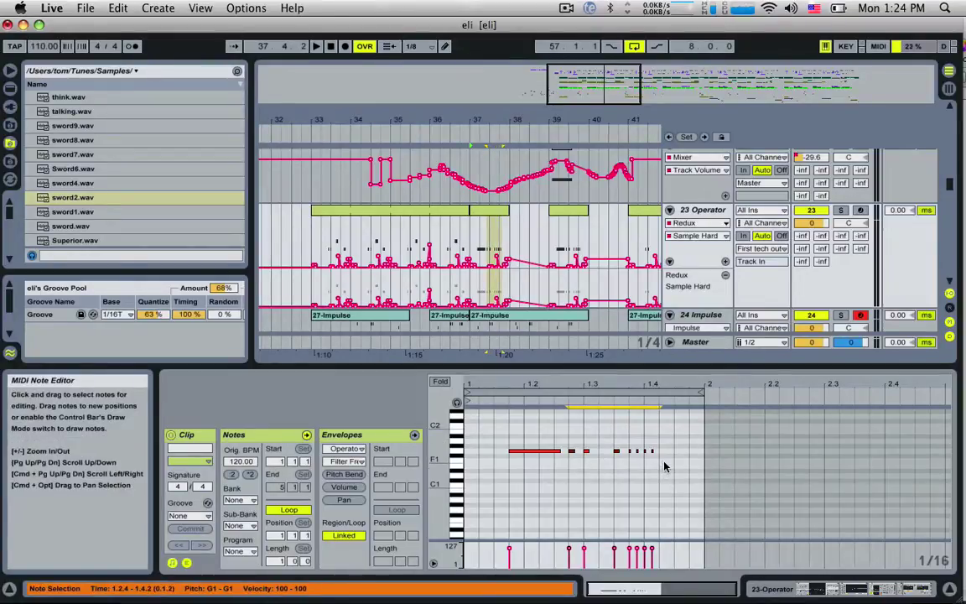
key(Up)
key(Up)
key(Up)
key(Up)
key(Down)
key(Down)
key(Down)
key(Down)
key(Down)
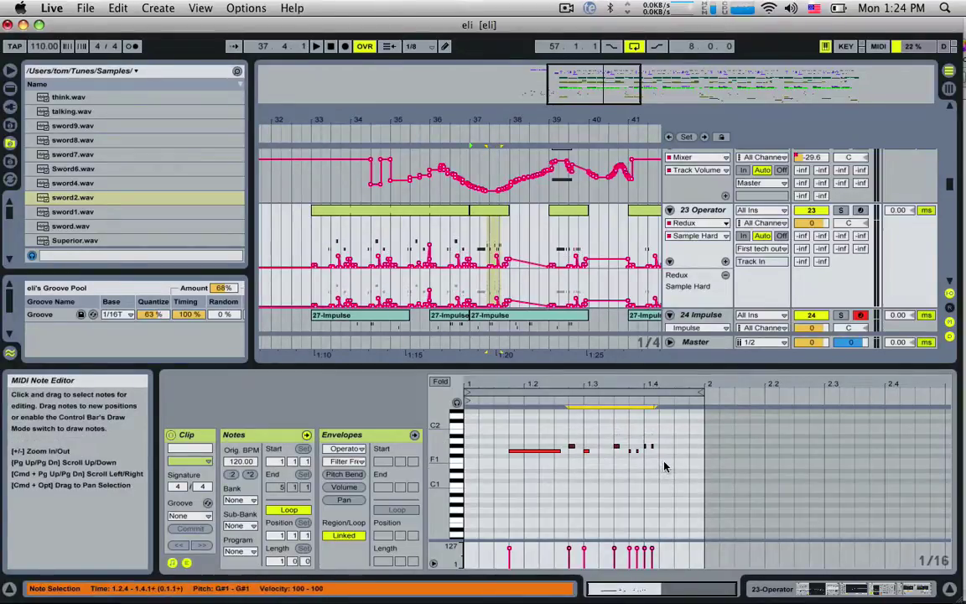
key(Up)
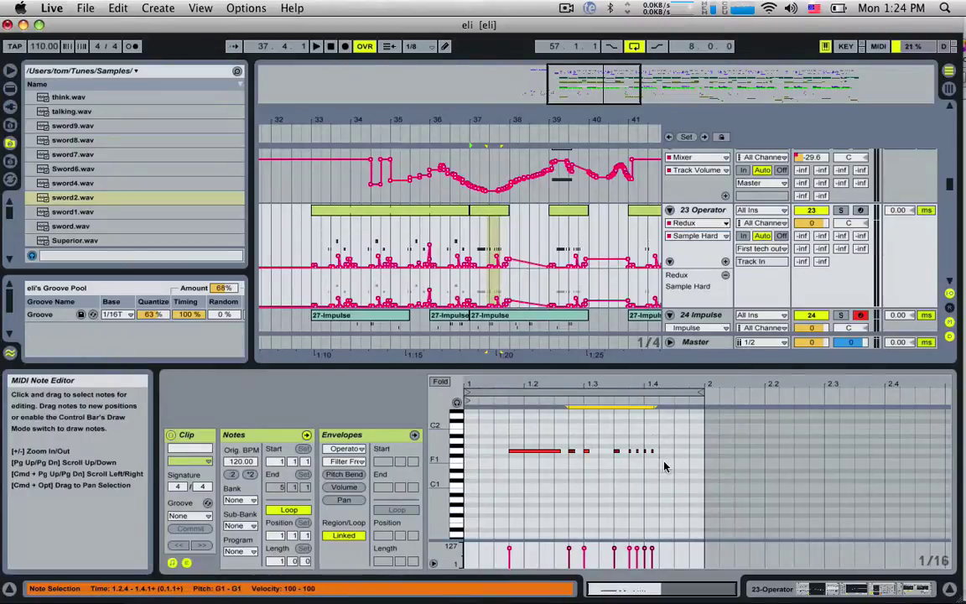
key(shift+Down)
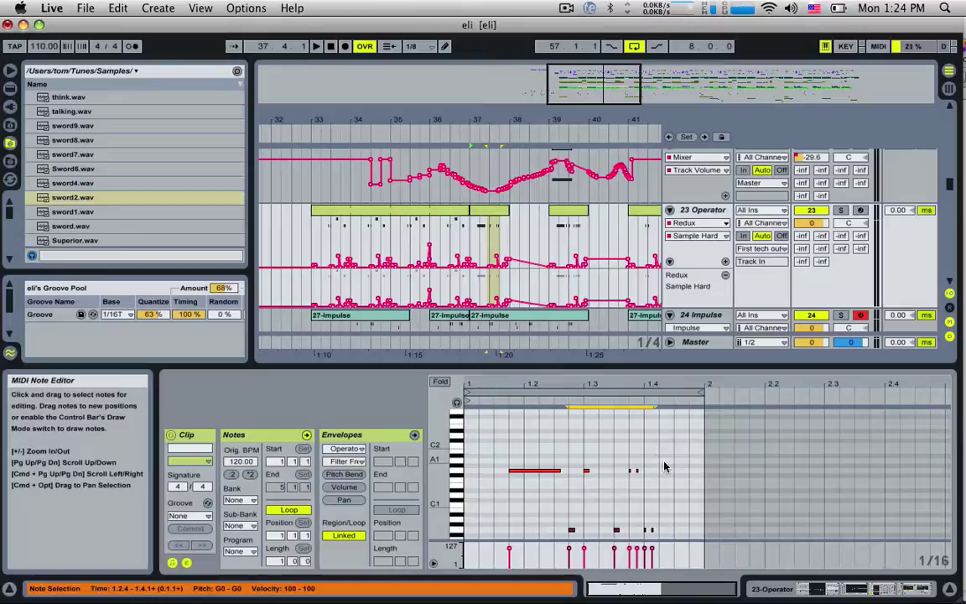
- Place the insert marker at 34.3.1 on the 23 Operator track, play from there, restart playback, and stop it
click(374, 240)
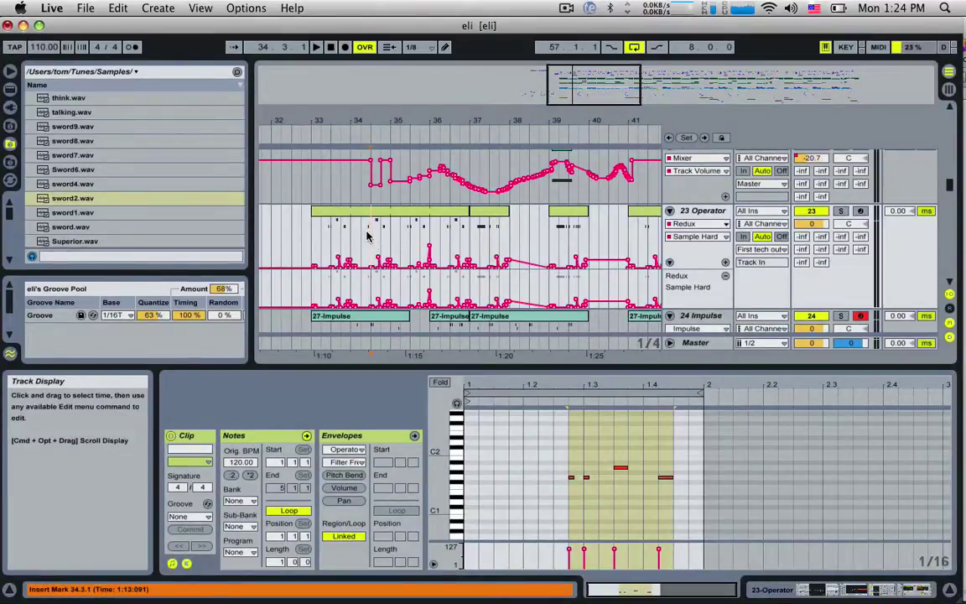
key(space)
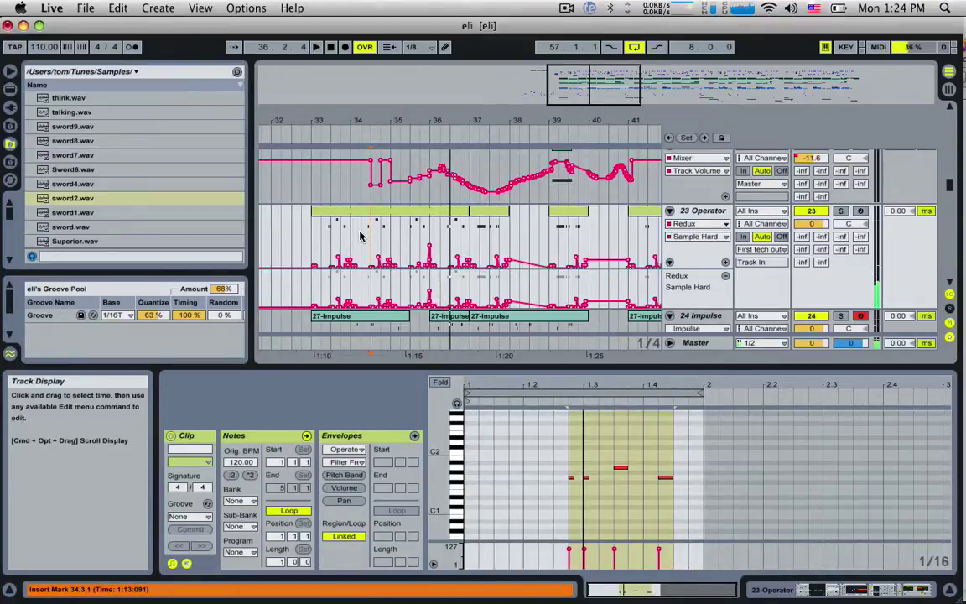
key(space)
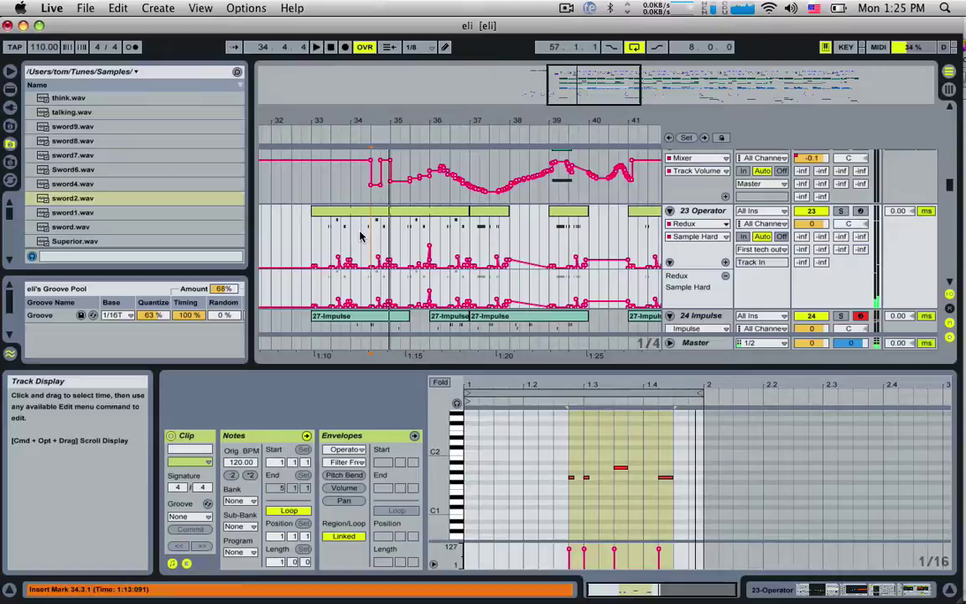
key(space)
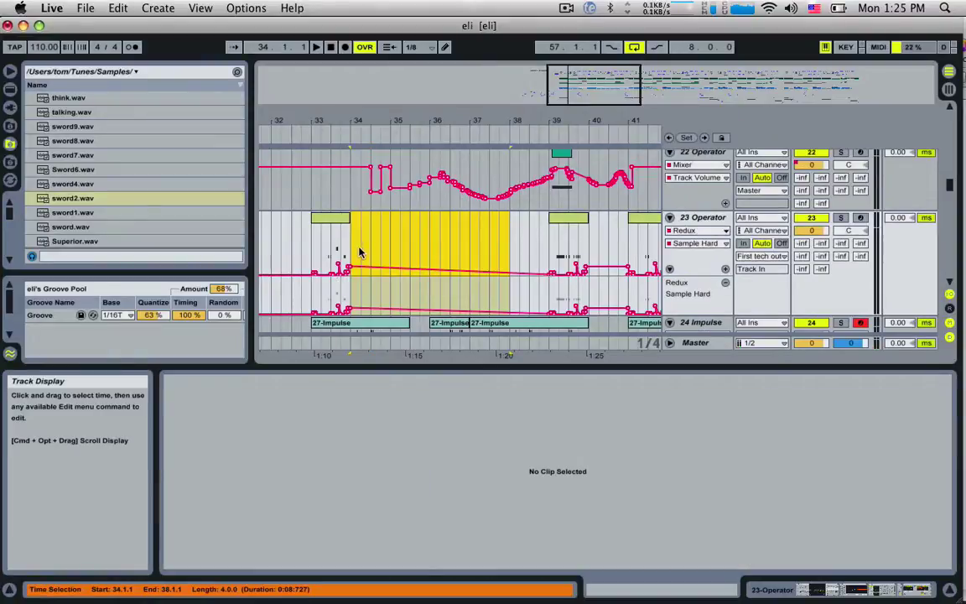
- Select the 23 Operator clip at bar 33 and duplicate it four times, filling the track up to 38.1.1
click(325, 239)
click(324, 219)
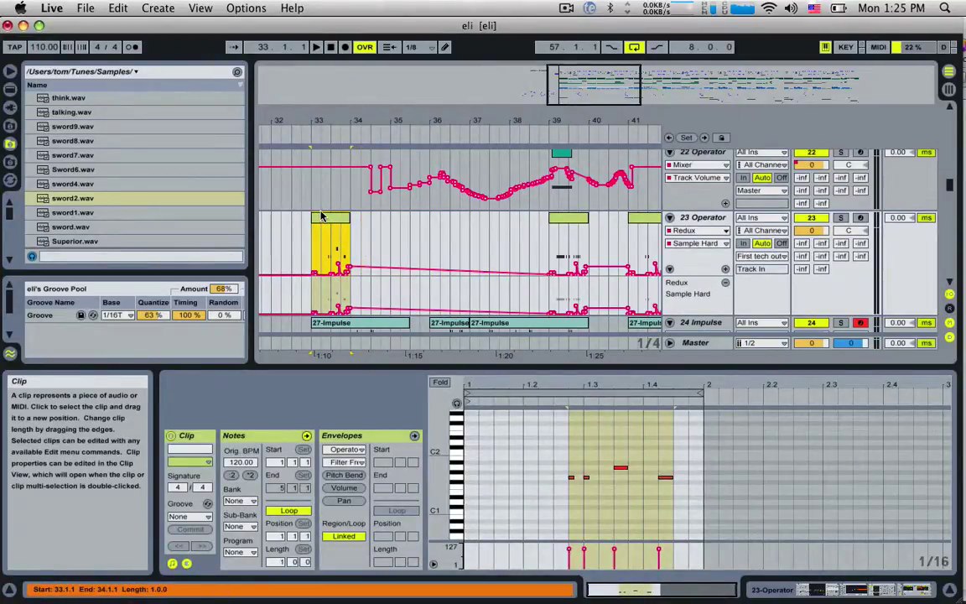
key(super+d)
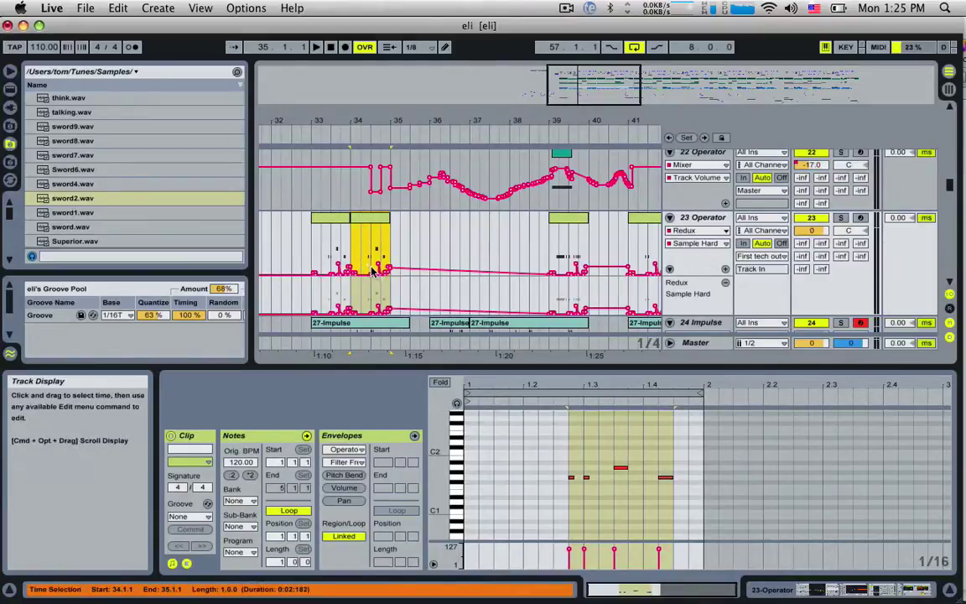
key(super+d)
key(super+d)
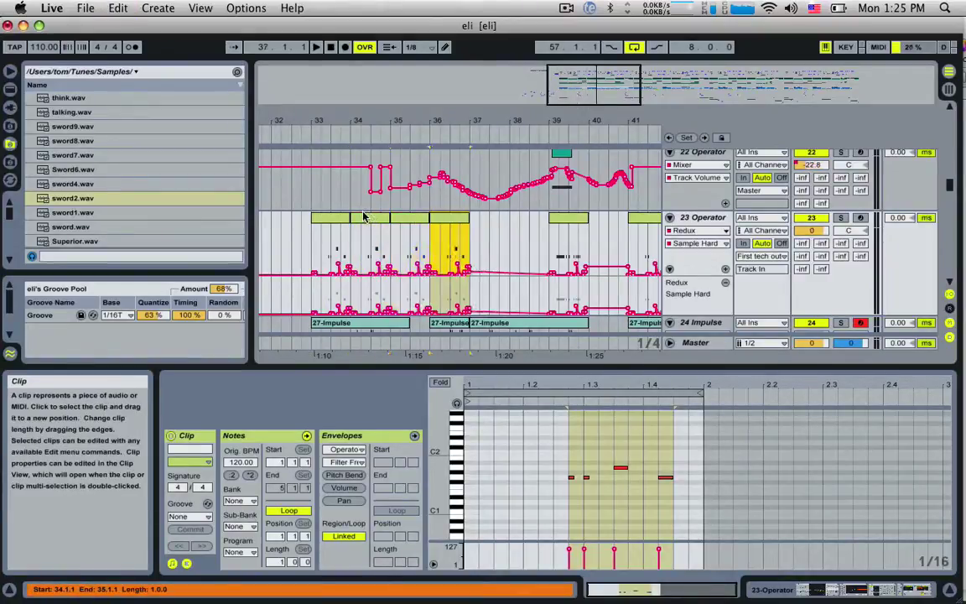
key(super+d)
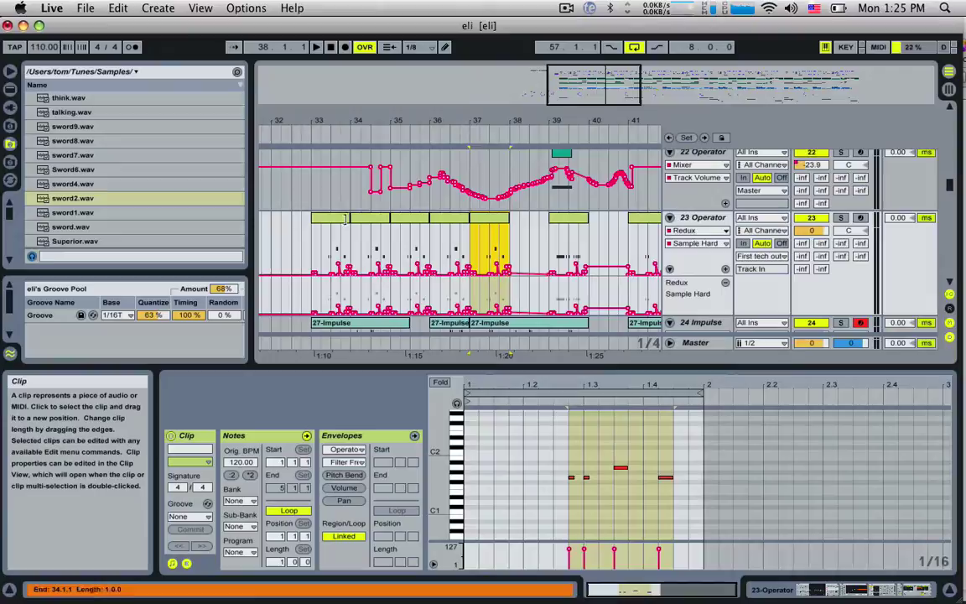
- Extend the looped 23 Operator clip at bar 33 over its duplicates to end at 38.1.1 and open it for note editing
click(343, 218)
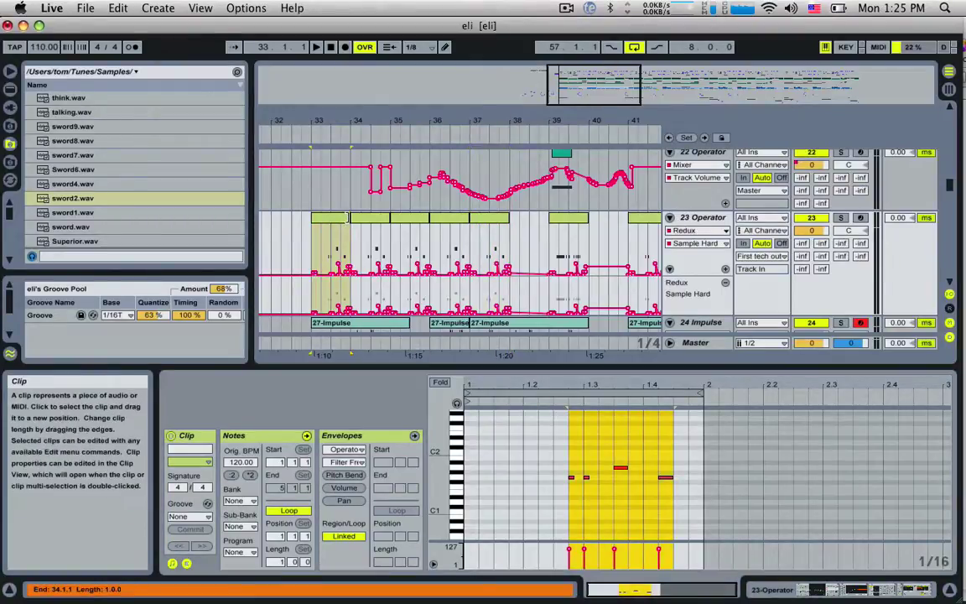
drag(347, 219, 426, 230)
double_click(418, 219)
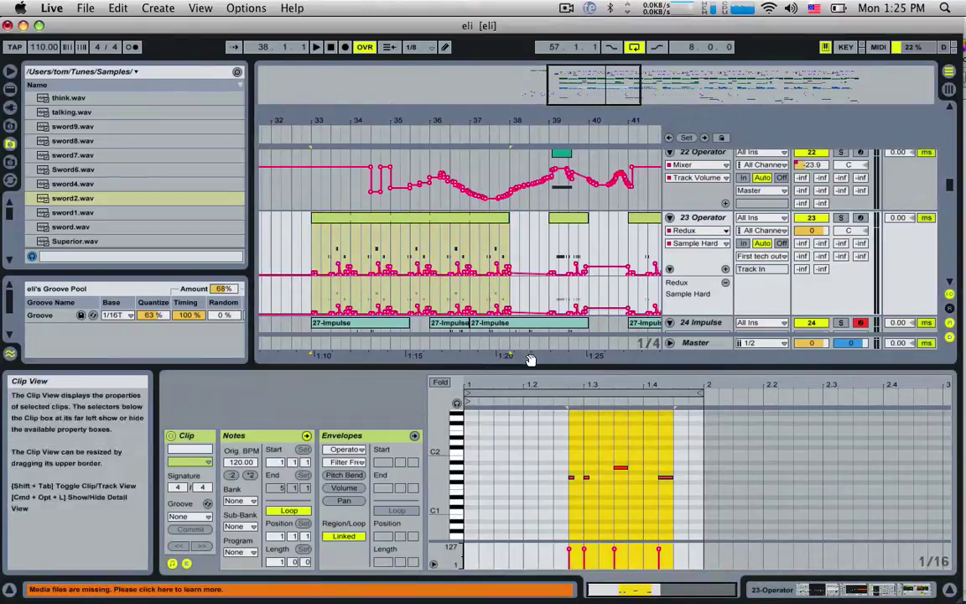
- Add a C2 note at 1.2.1 and a lower sixteenth note at 1.1.3 in the extended 23 Operator clip
click(565, 472)
double_click(530, 453)
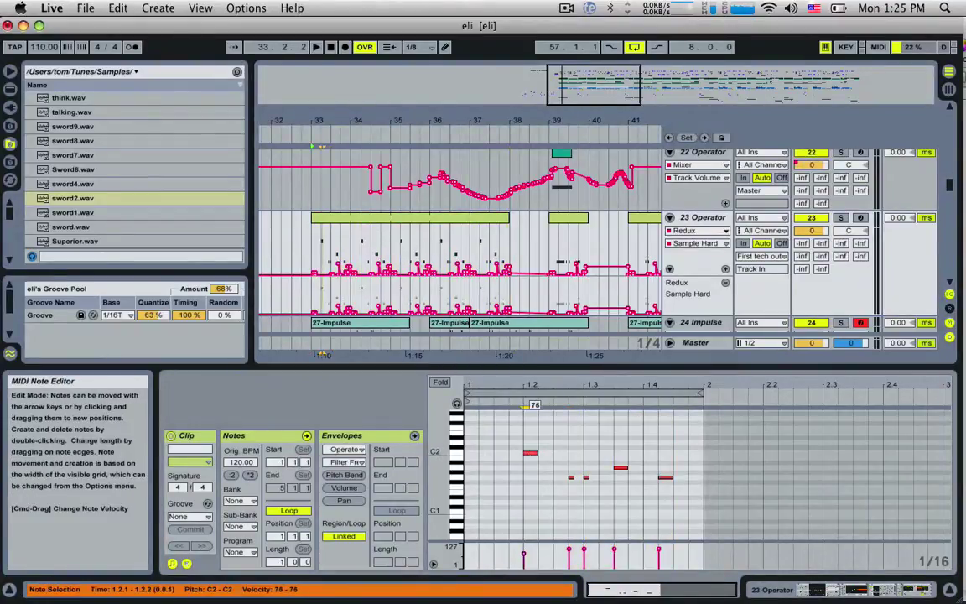
double_click(500, 463)
drag(508, 472, 507, 478)
click(341, 267)
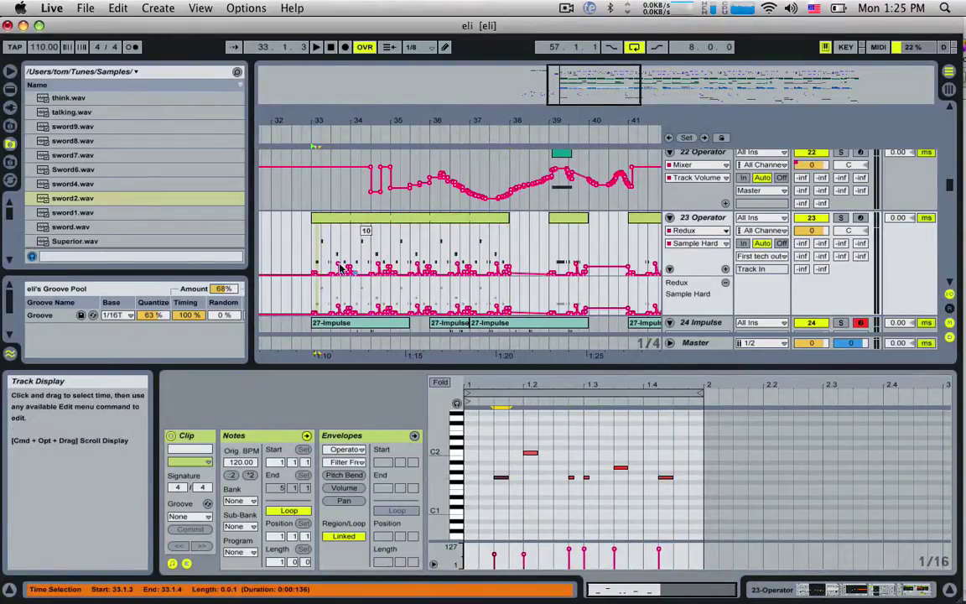
click(466, 265)
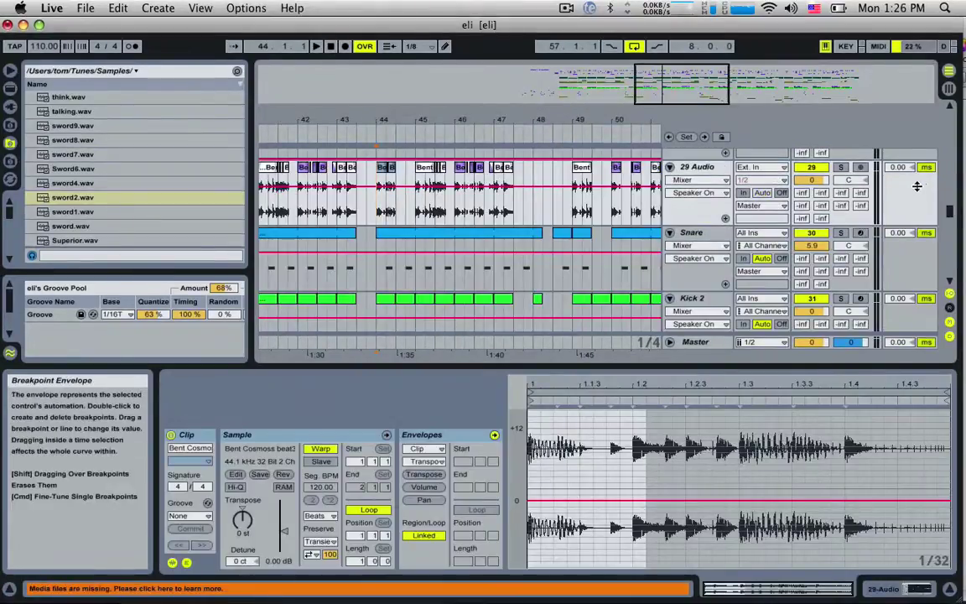
- Solo the 29 Audio track and play it from 44.1.1
click(840, 166)
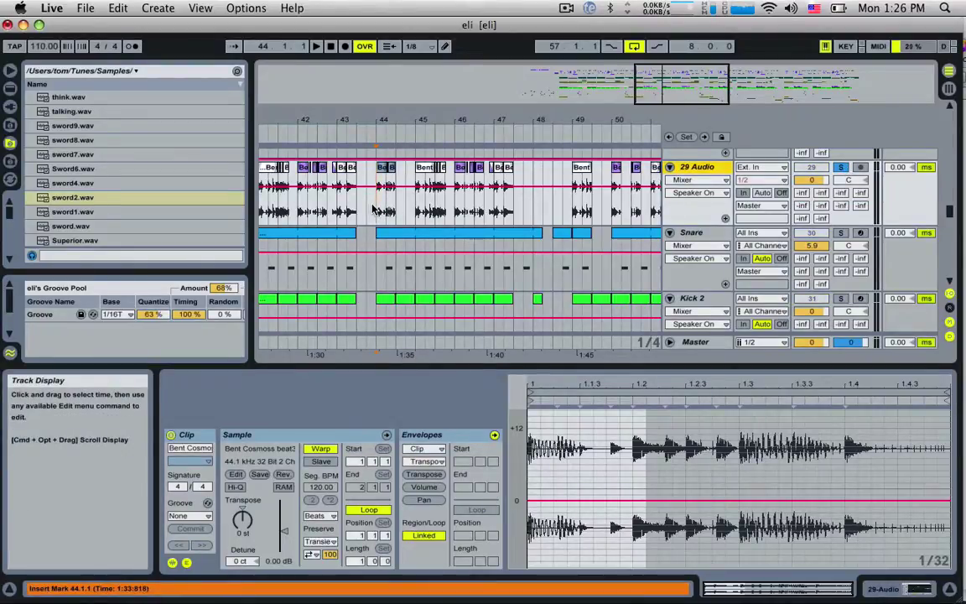
drag(374, 205, 392, 199)
click(377, 201)
key(space)
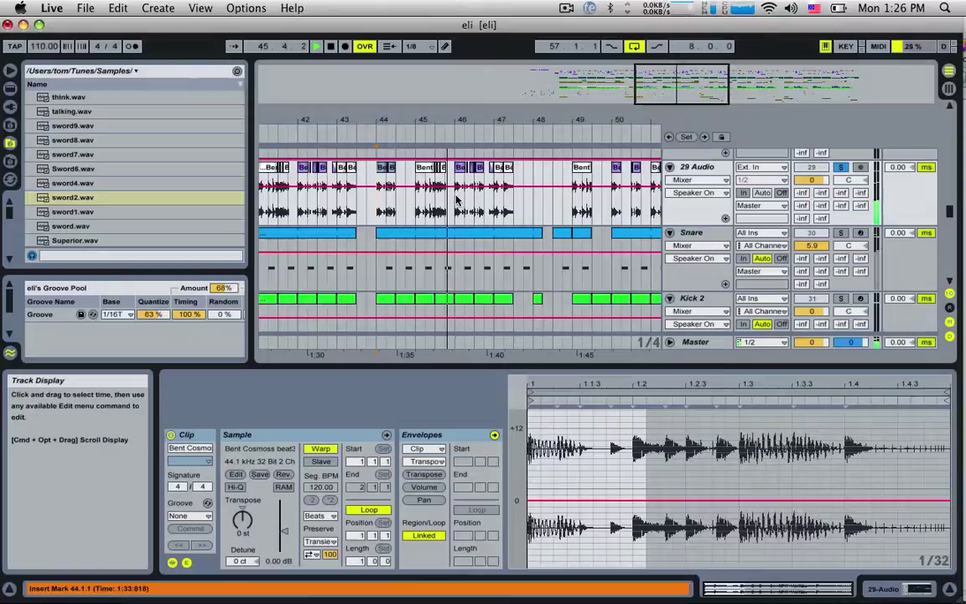
- Stop playback and consolidate the 29 Audio material from 44.1.1 to 46.1.1 into a single clip with looping on
drag(456, 199, 384, 200)
key(space)
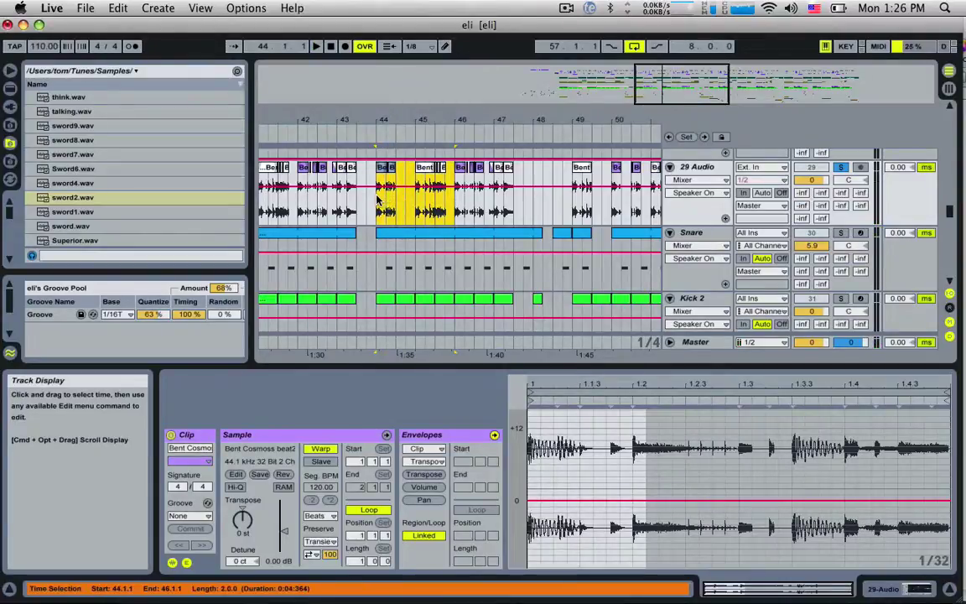
key(super+j)
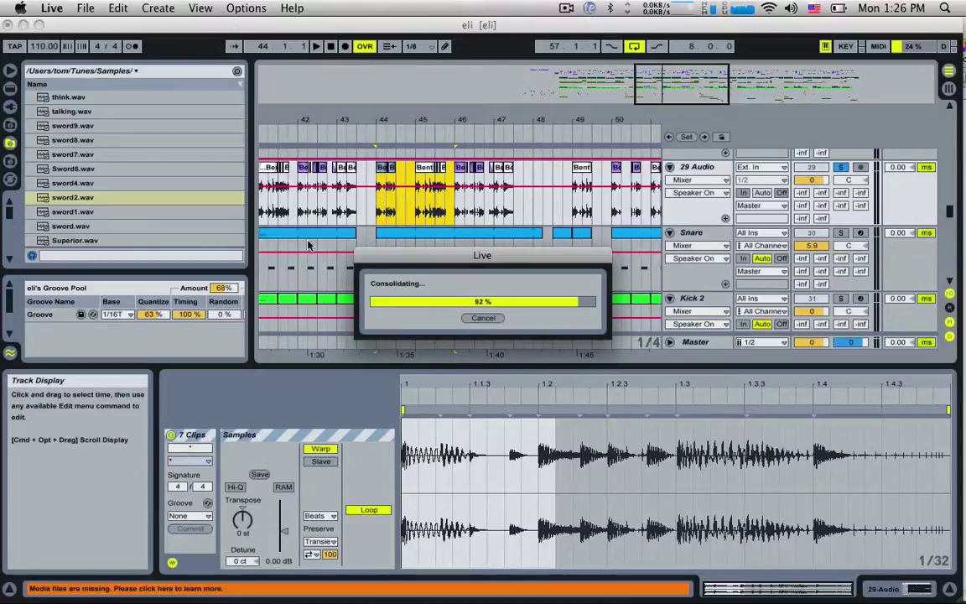
click(369, 509)
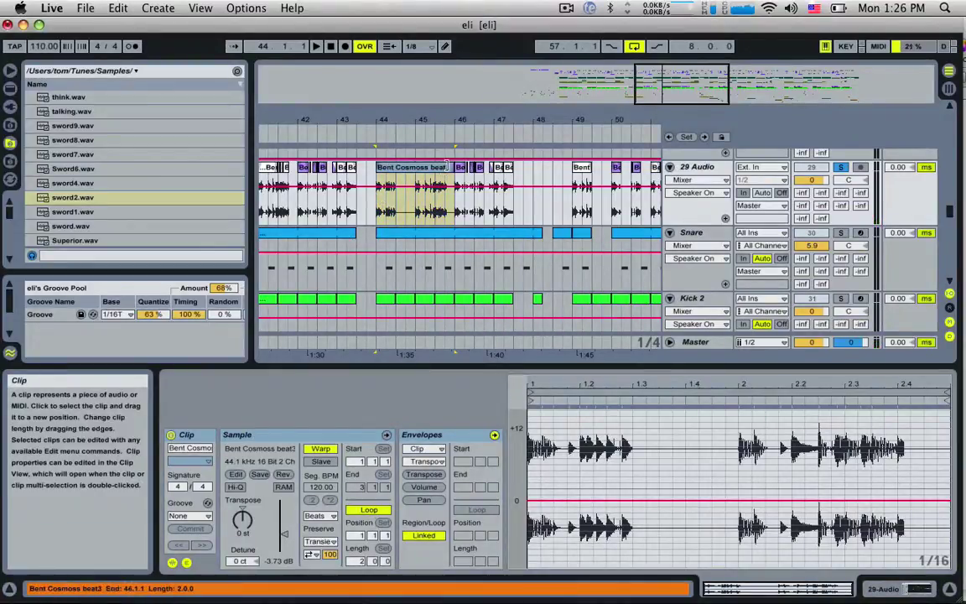
- Extend the consolidated Bent Cosmoss beat3 clip to bar 49, audition it from 47.3.1, then stop and select the clip
drag(452, 167, 485, 175)
click(511, 201)
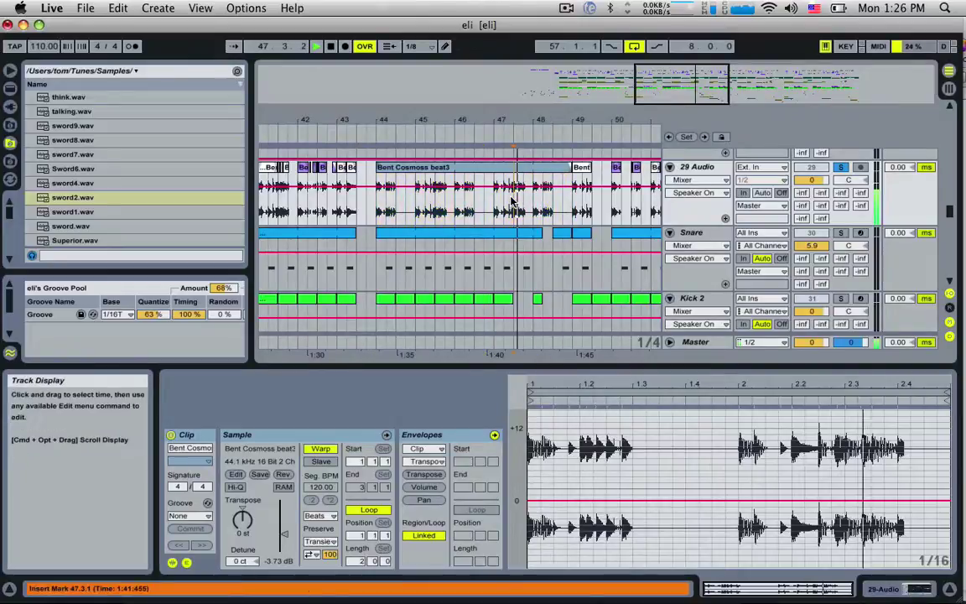
key(space)
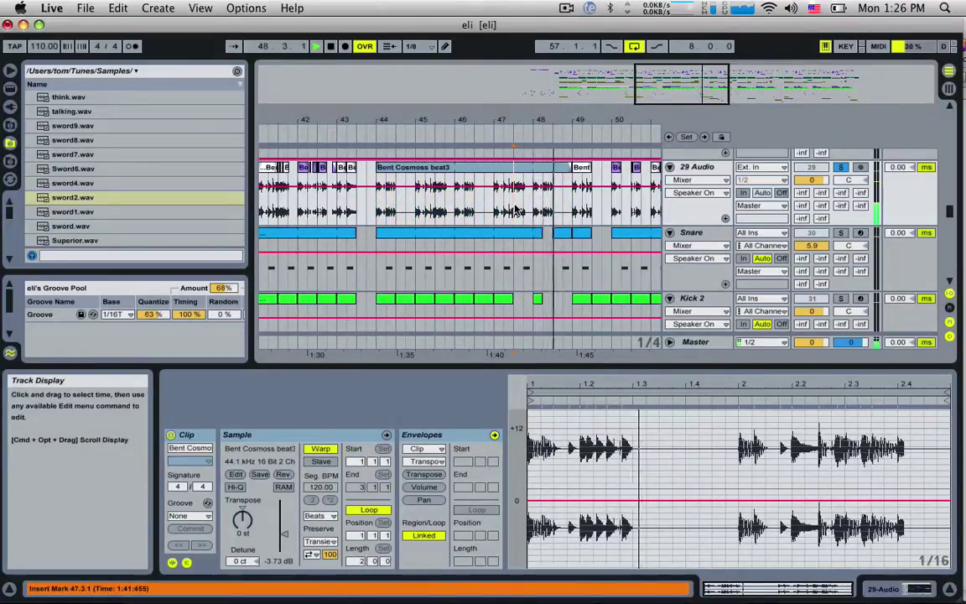
click(472, 167)
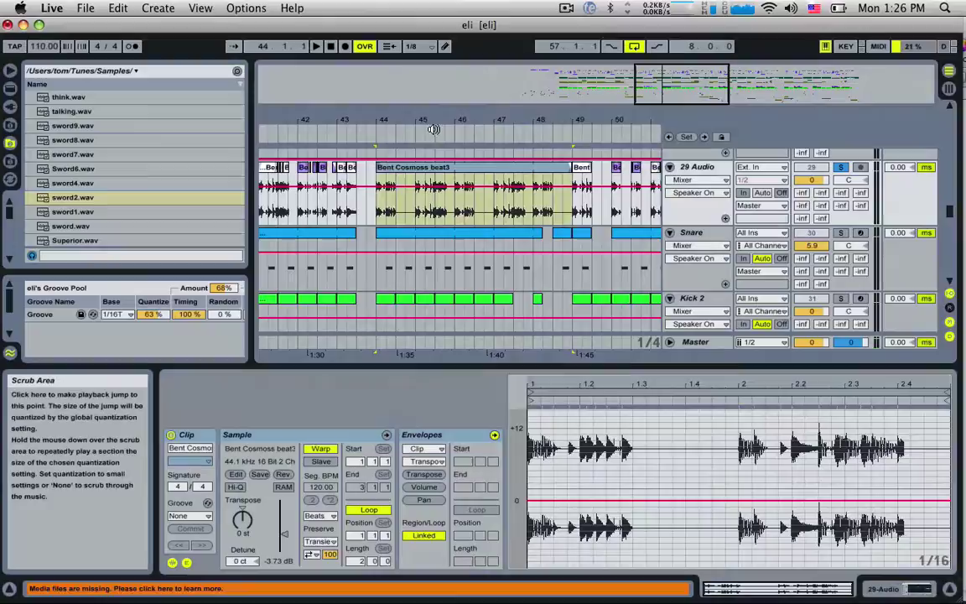
drag(678, 72, 660, 83)
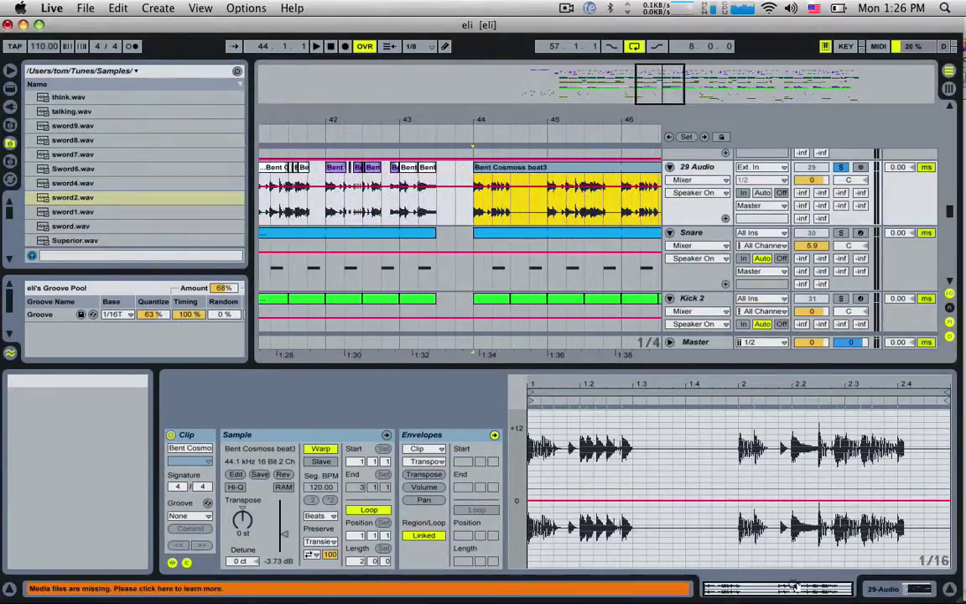
drag(796, 587, 799, 592)
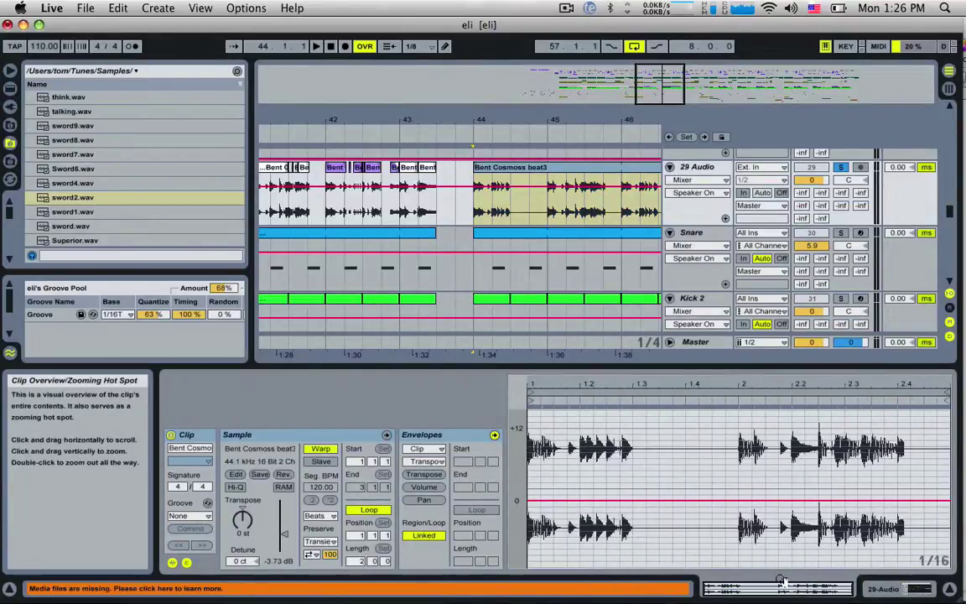
drag(660, 82, 613, 83)
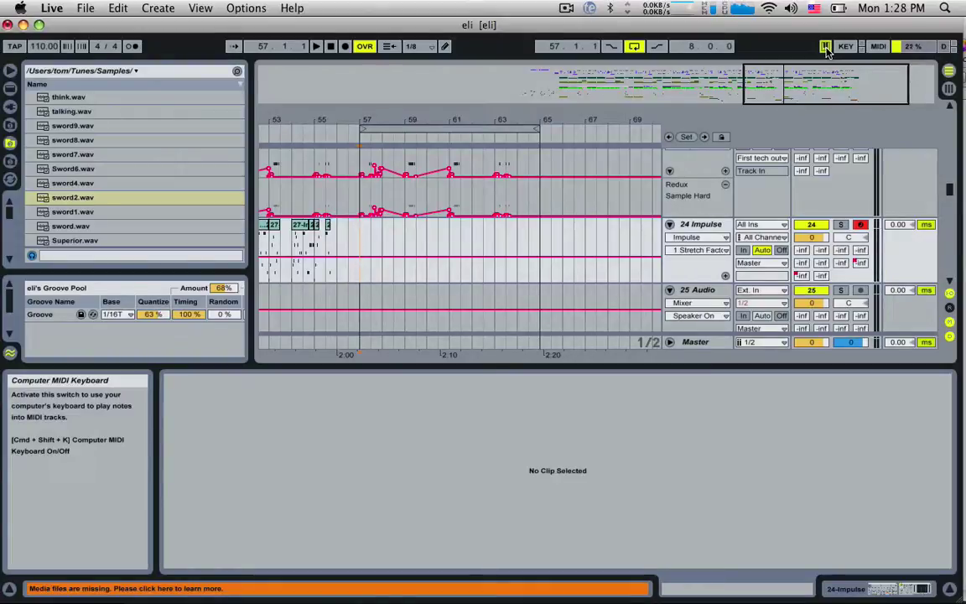
- Show the 24 Impulse track's devices, try its sounds, and record a MIDI performance from 57.1.1 to about 59.2
click(703, 224)
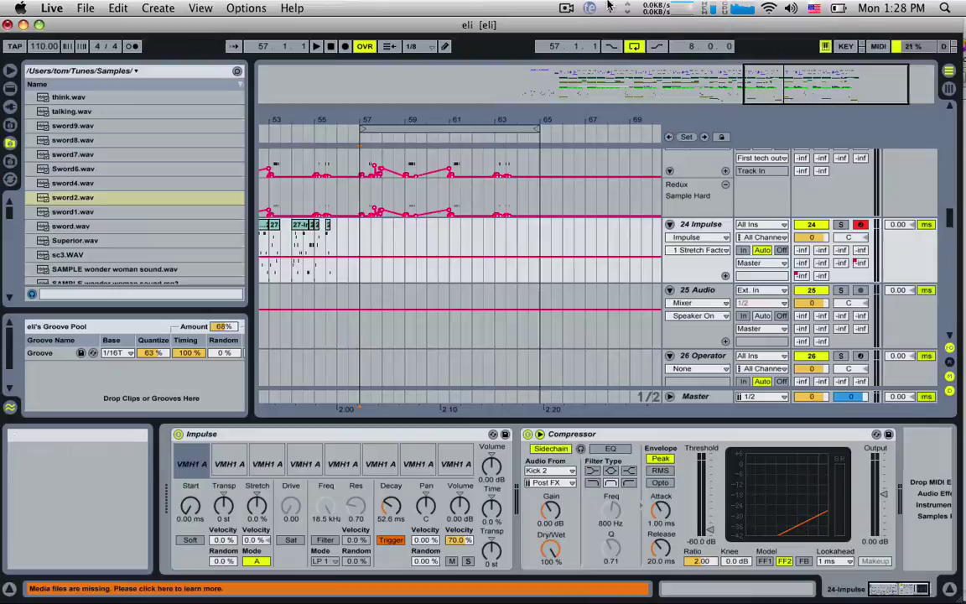
key(g)
key(j)
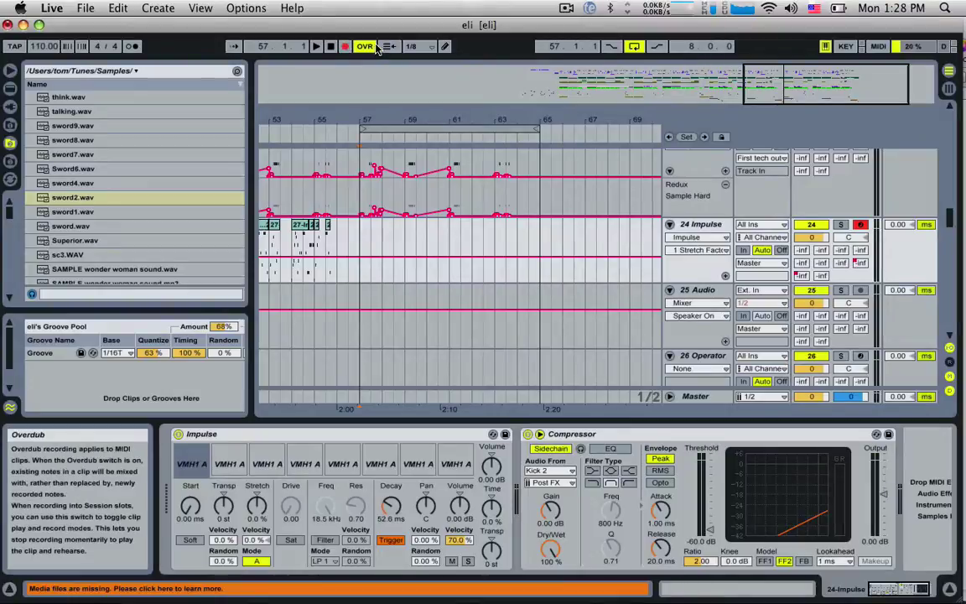
key(space)
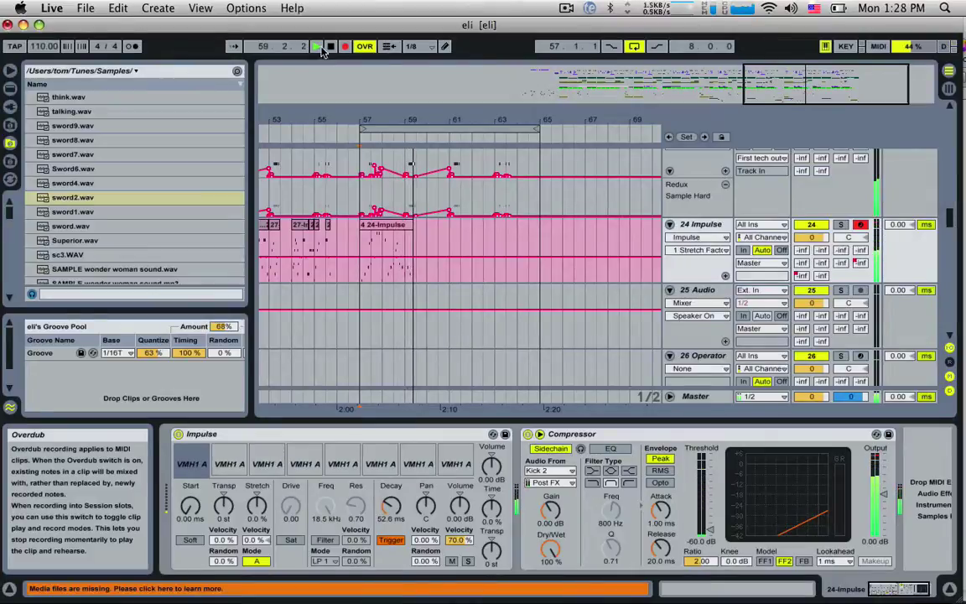
key(space)
- Open the newly recorded 24 Impulse clip at bar 57 and quantize all of its notes
click(382, 225)
double_click(382, 224)
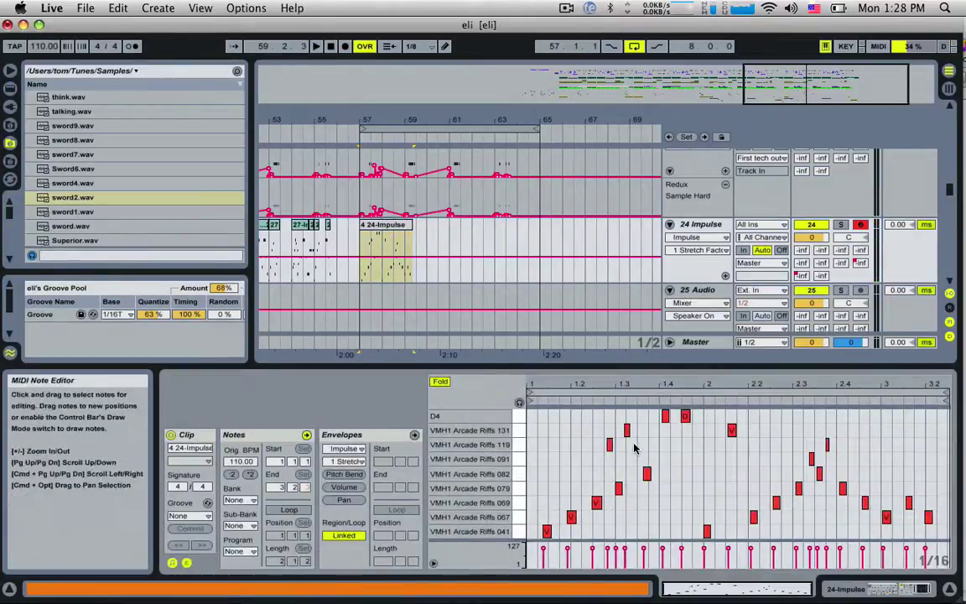
key(super+a)
key(super+u)
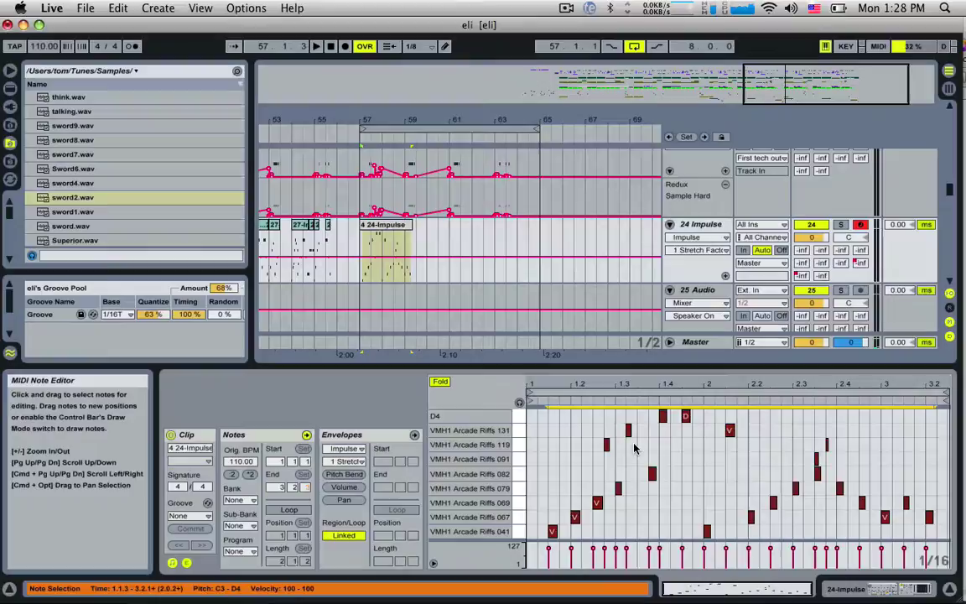
- Play the quantized clip from 57.1.1 with the 24 Impulse track soloed
key(space)
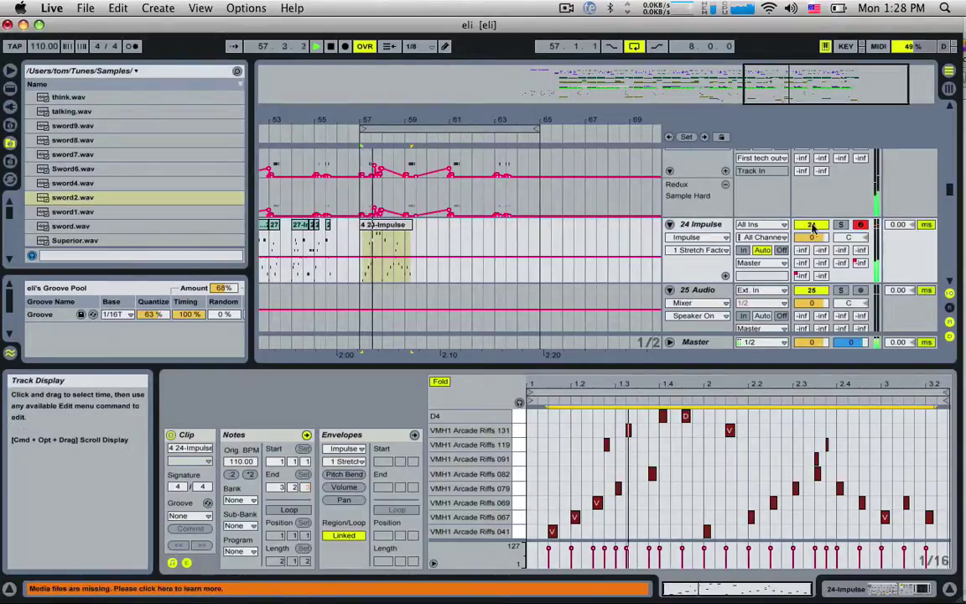
click(842, 224)
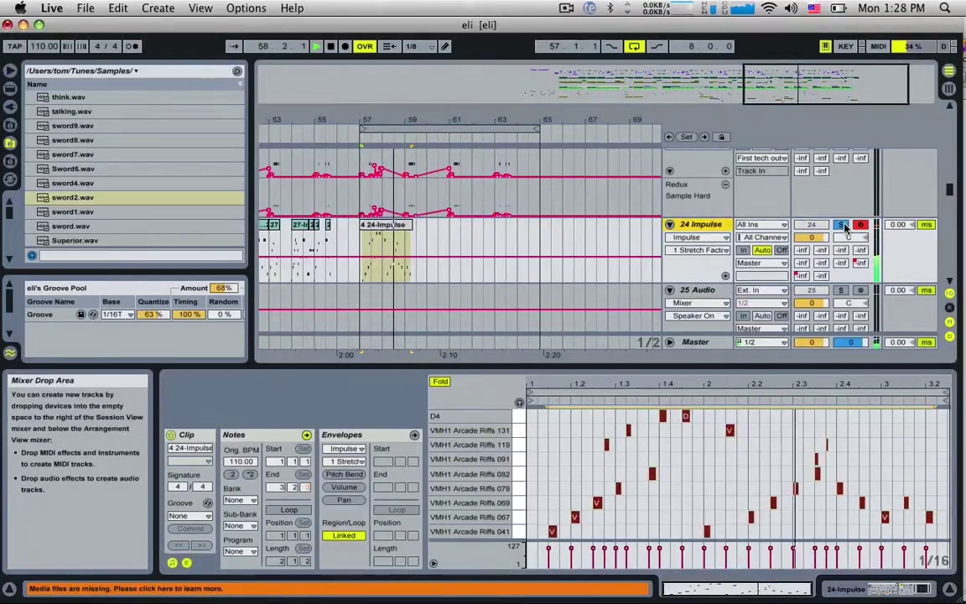